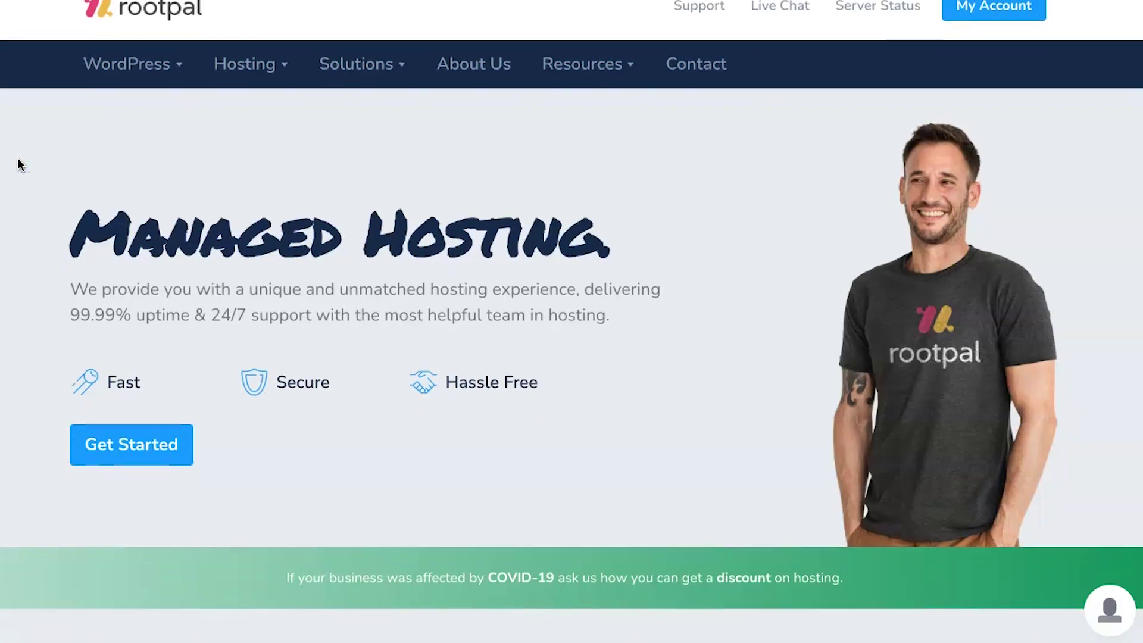
scroll(18, 158, "down", 1)
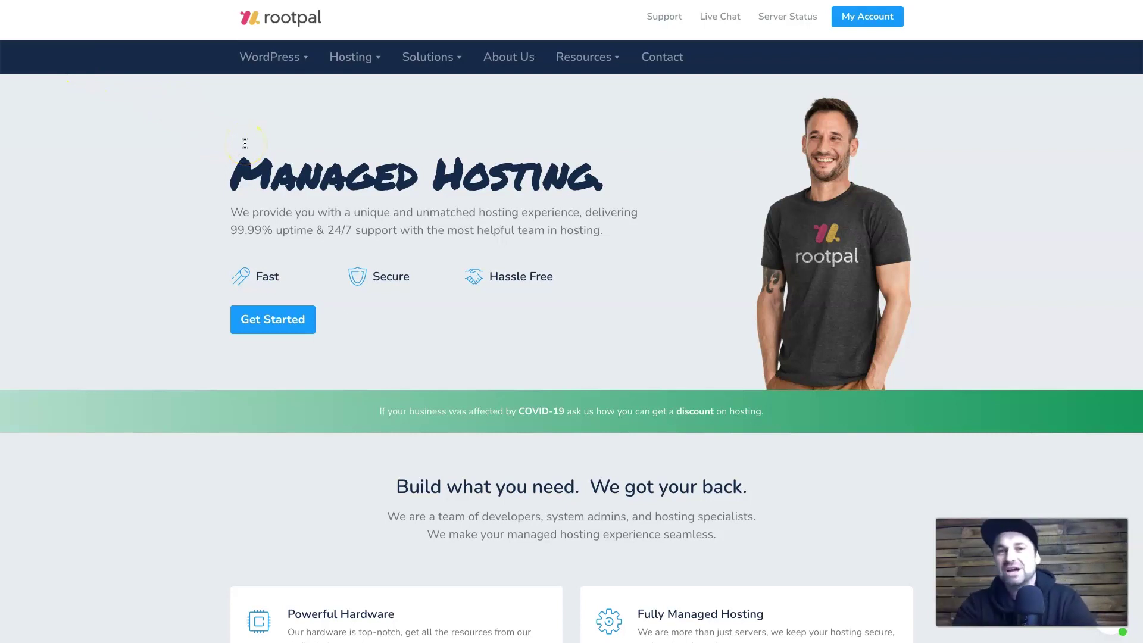
Browse Rootpal's menus and open WordPress Hosting, showing Startup $4, Grow $7 and Scale $10 plans.
mouse_move(276, 67)
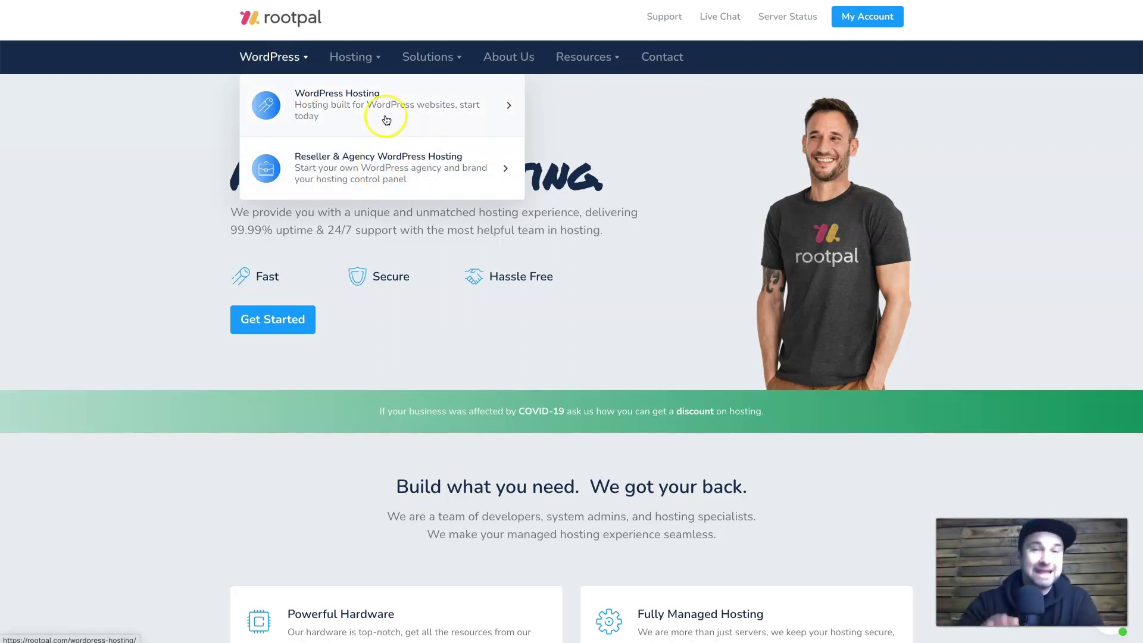
mouse_move(375, 58)
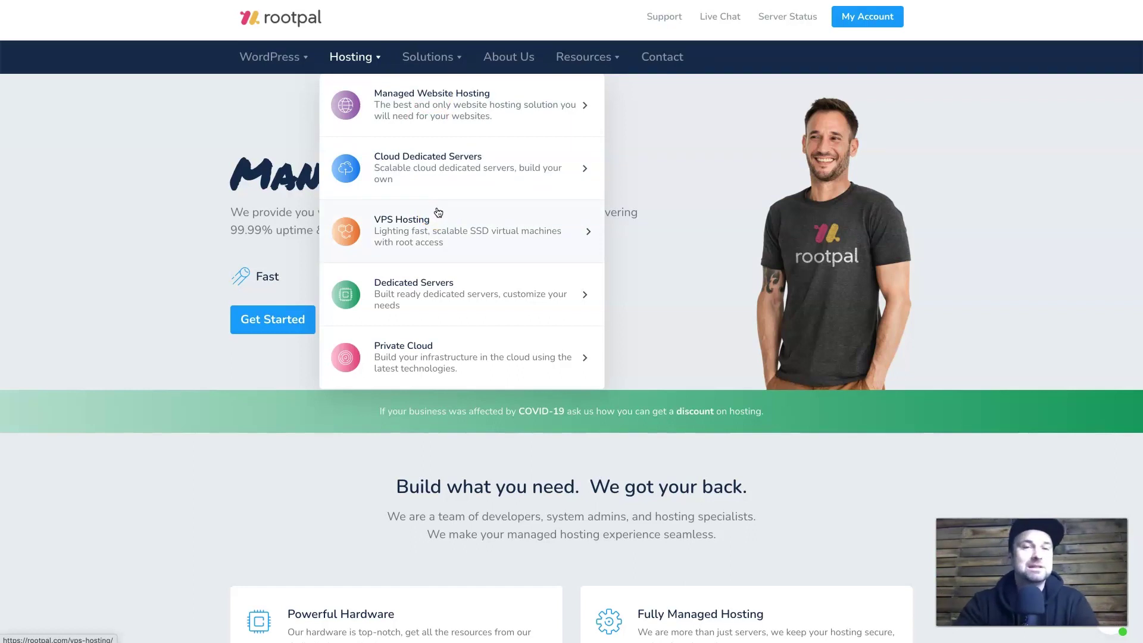
mouse_move(441, 58)
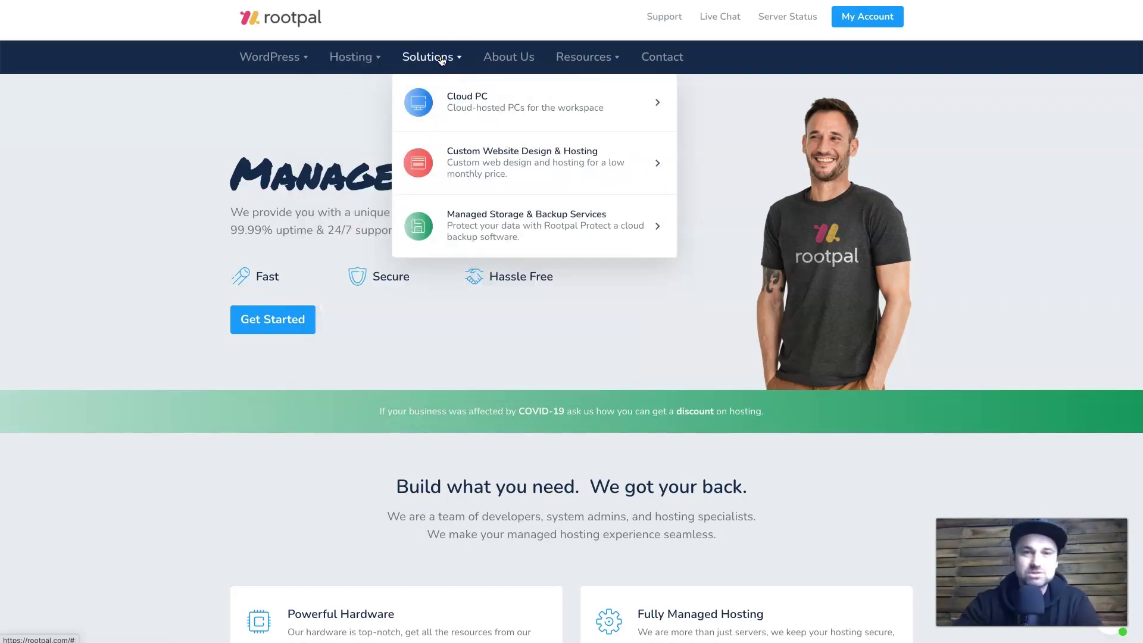
left_click(231, 107)
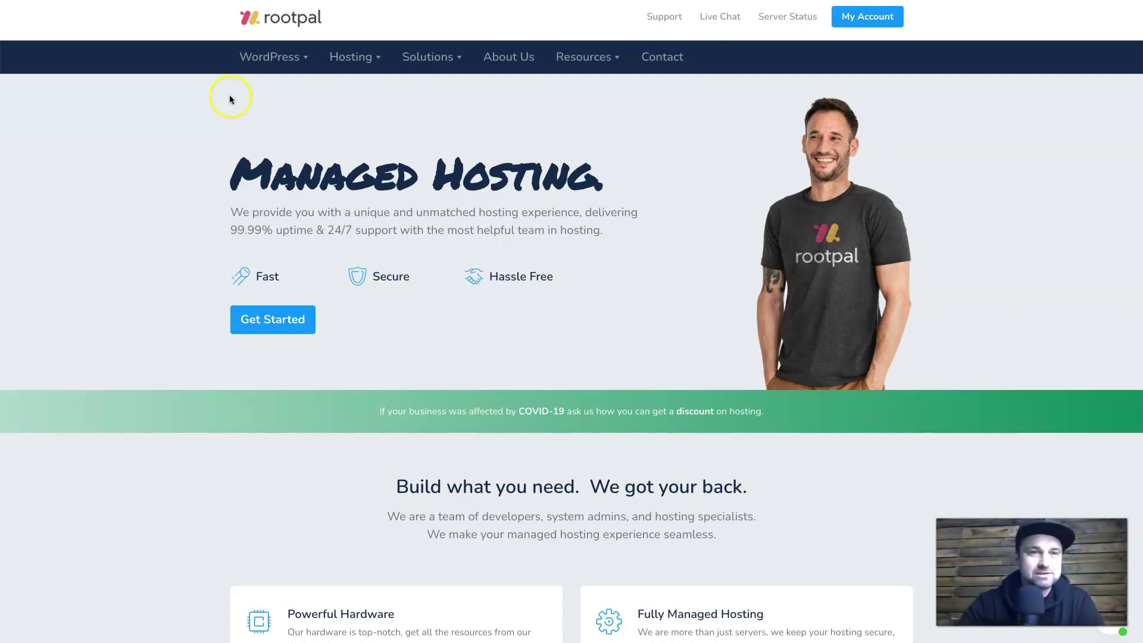
left_click(282, 107)
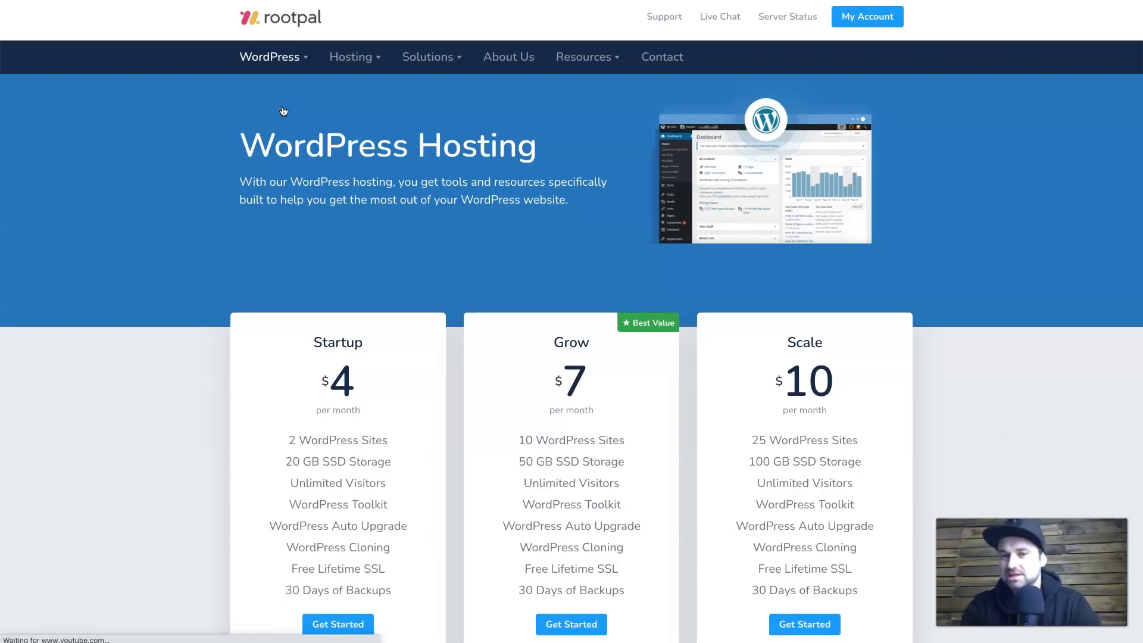
left_click(256, 120)
left_click(173, 235)
scroll(174, 238, "down", 3)
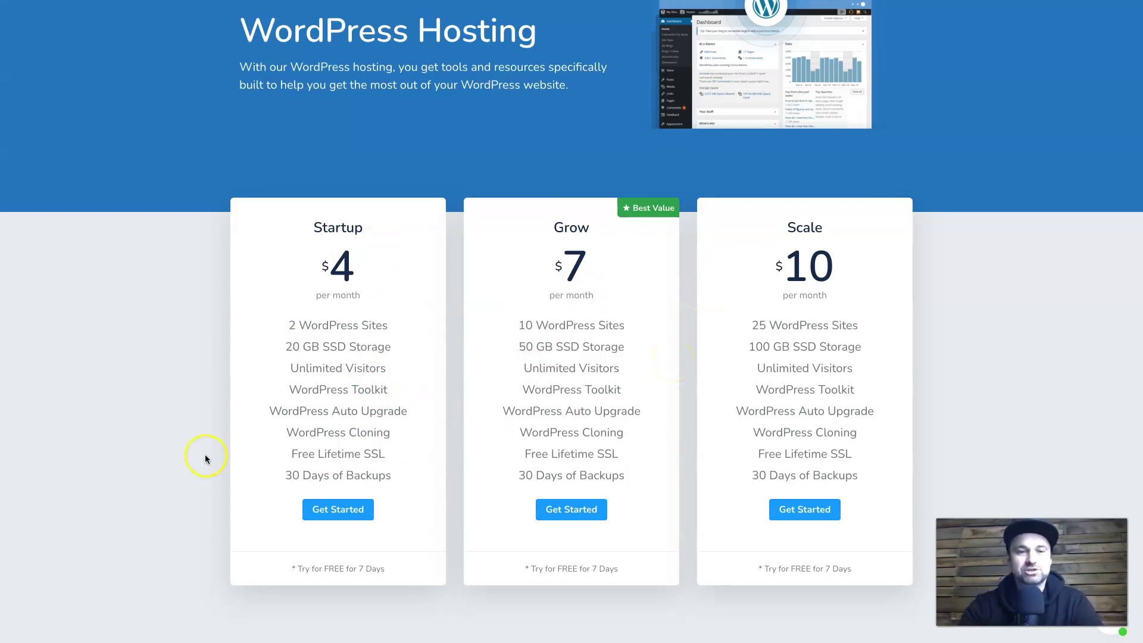
scroll(288, 459, "down", 1)
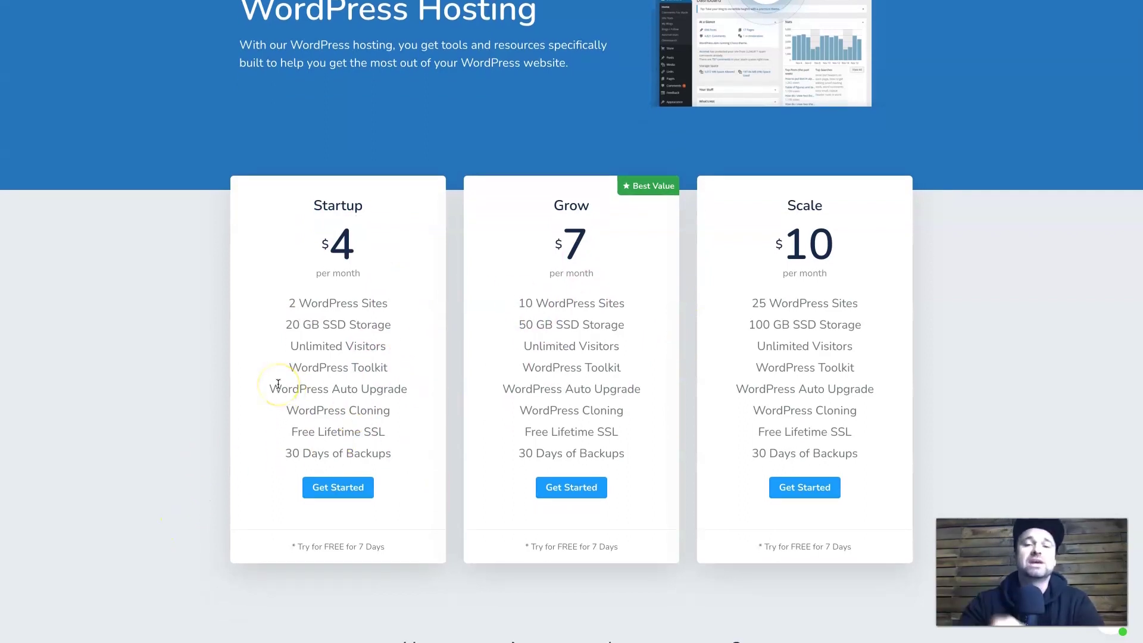
left_click_drag(286, 454, 385, 455)
left_click(322, 450)
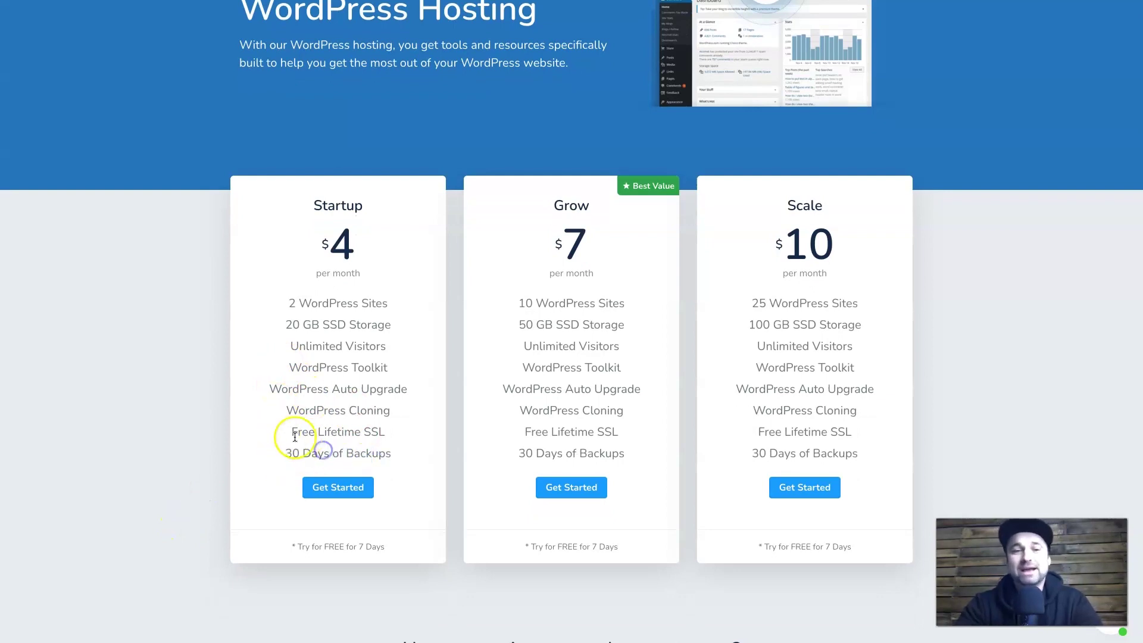
left_click_drag(295, 437, 383, 436)
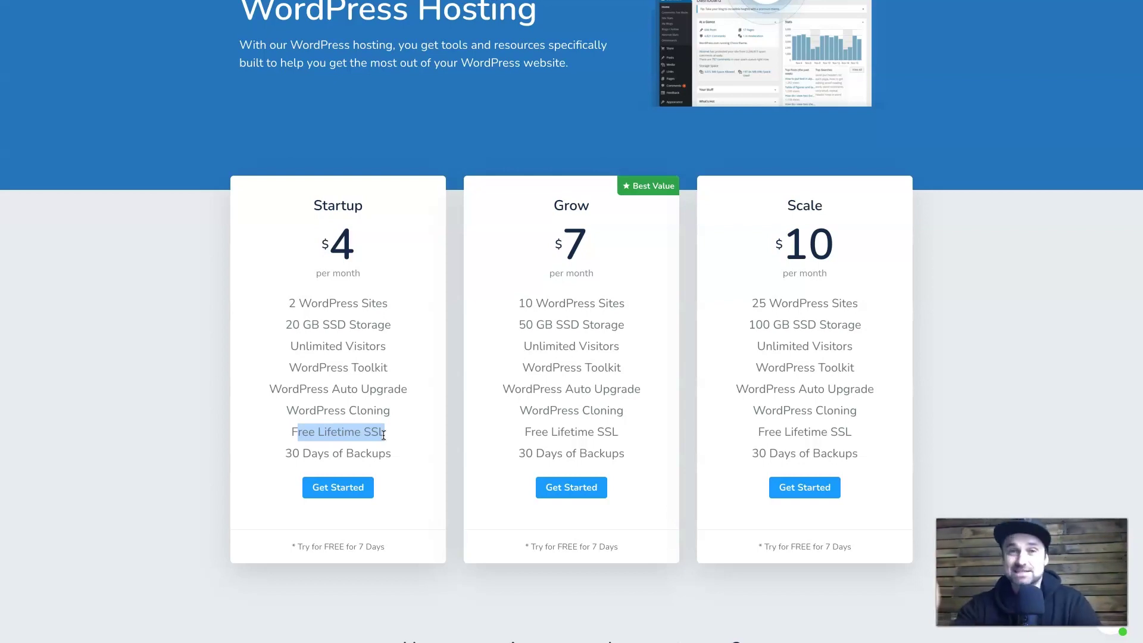
left_click_drag(271, 412, 365, 410)
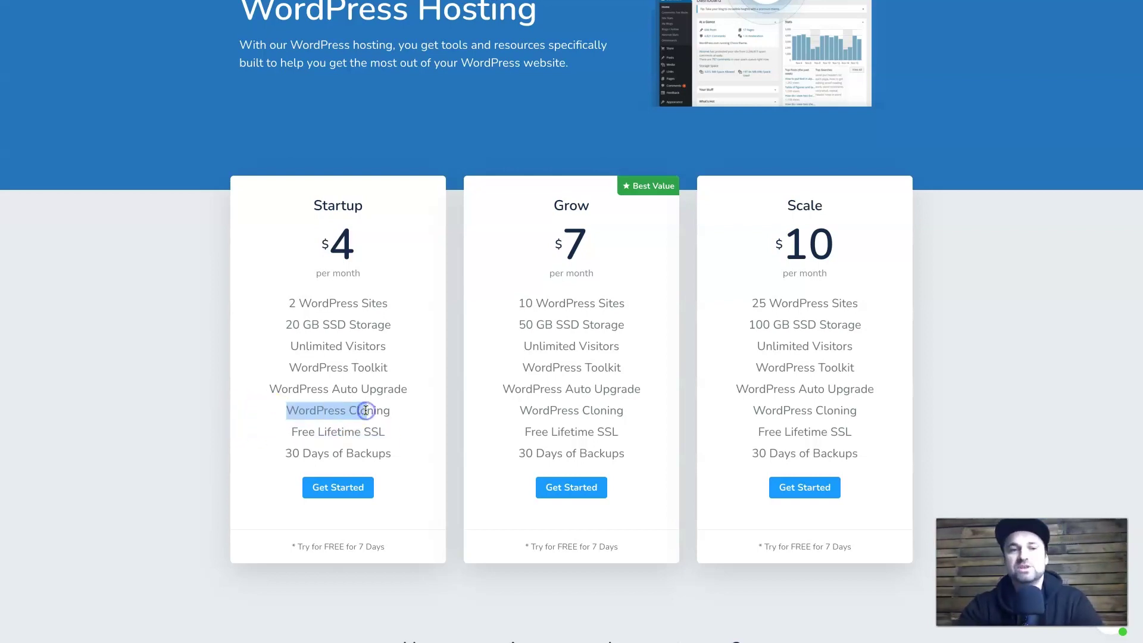
left_click(273, 393)
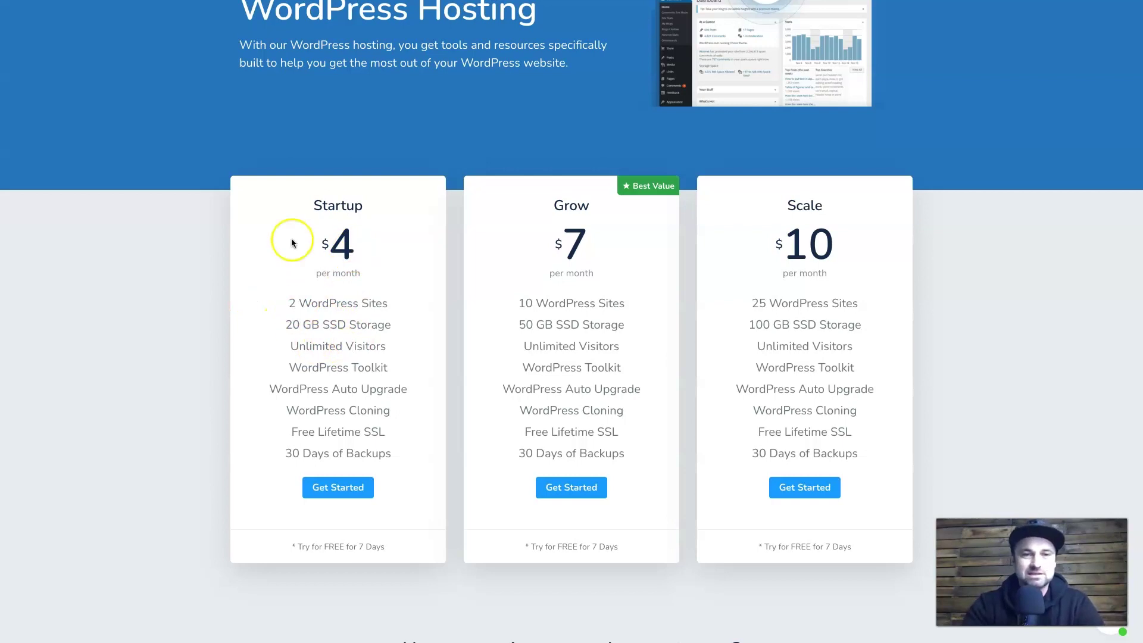
scroll(327, 399, "down", 10)
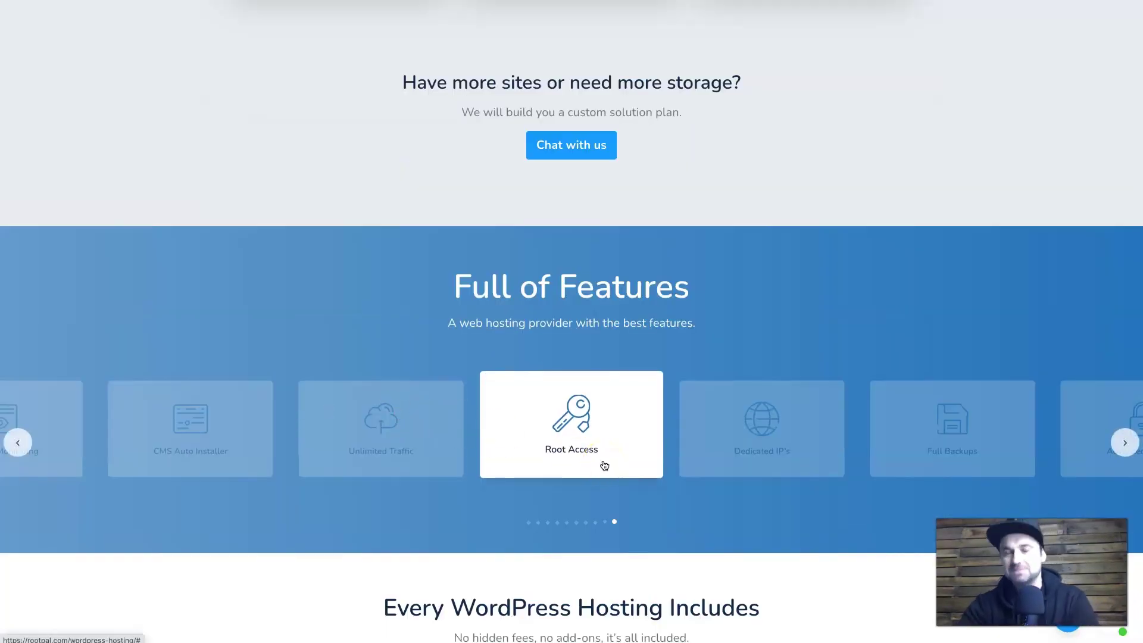
left_click_drag(719, 457, 660, 461)
left_click_drag(739, 464, 586, 461)
left_click_drag(679, 458, 579, 458)
left_click_drag(674, 443, 285, 439)
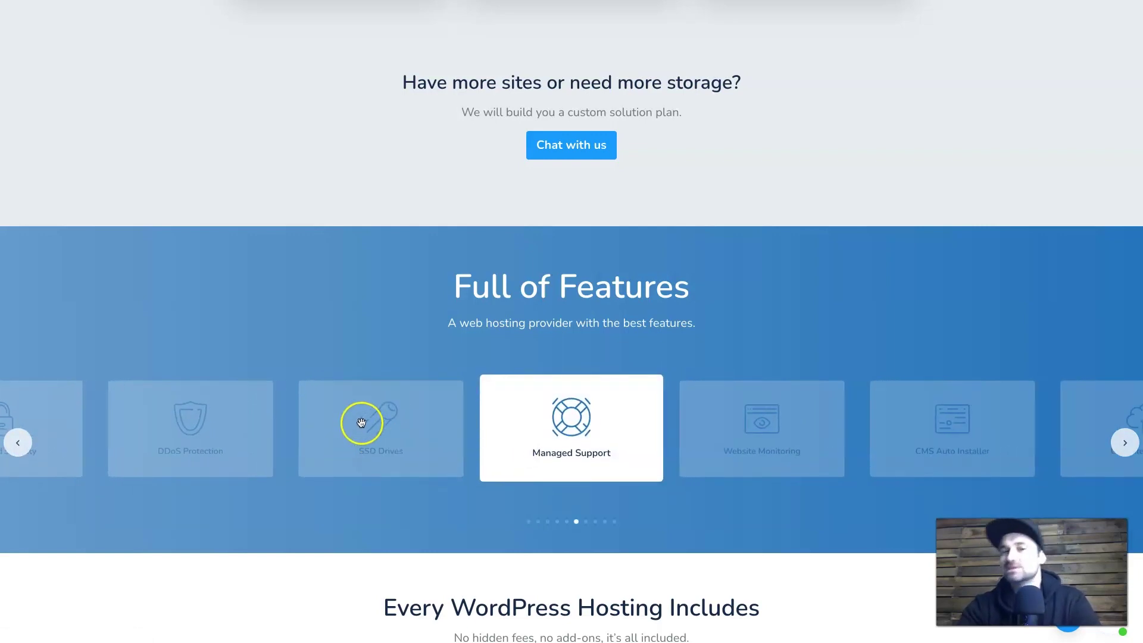
left_click_drag(564, 438, 357, 439)
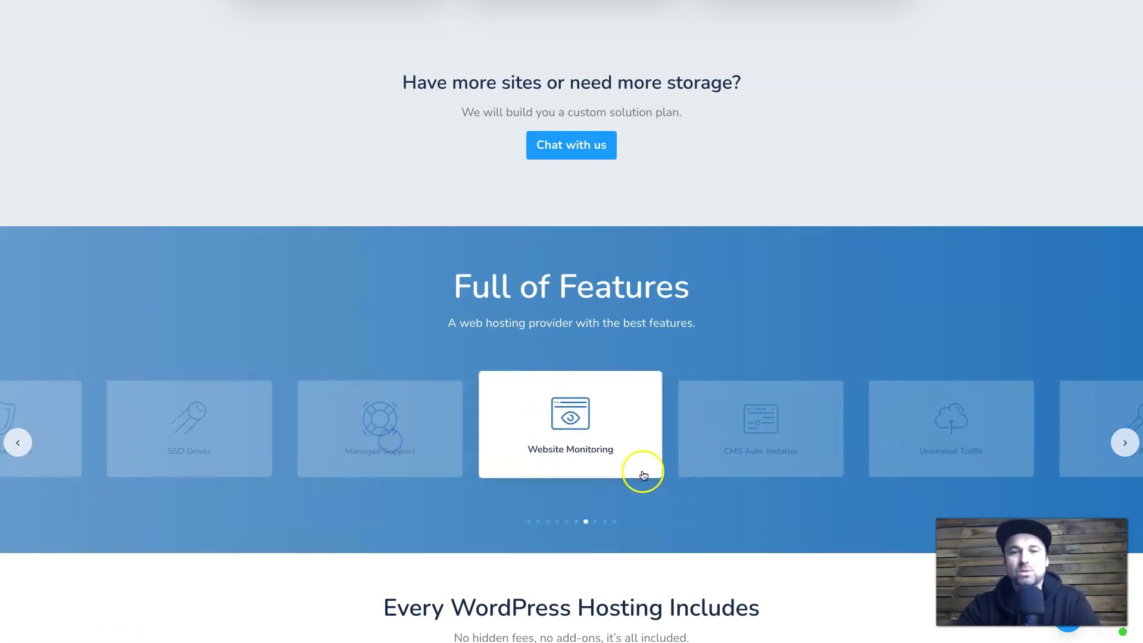
left_click_drag(747, 458, 564, 466)
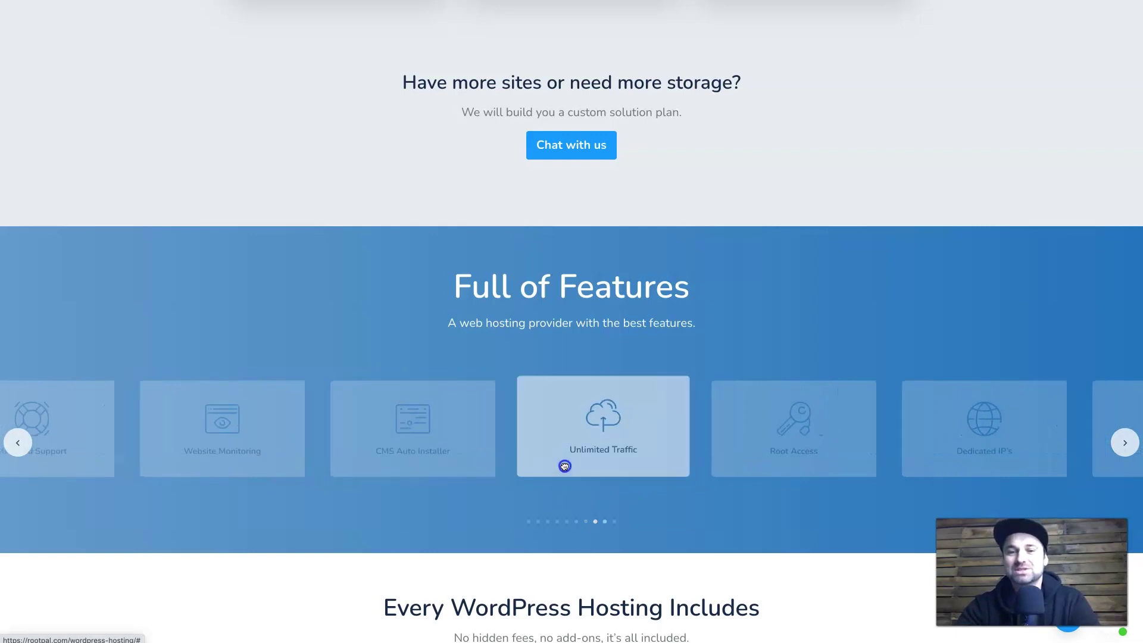
left_click_drag(620, 439, 571, 372)
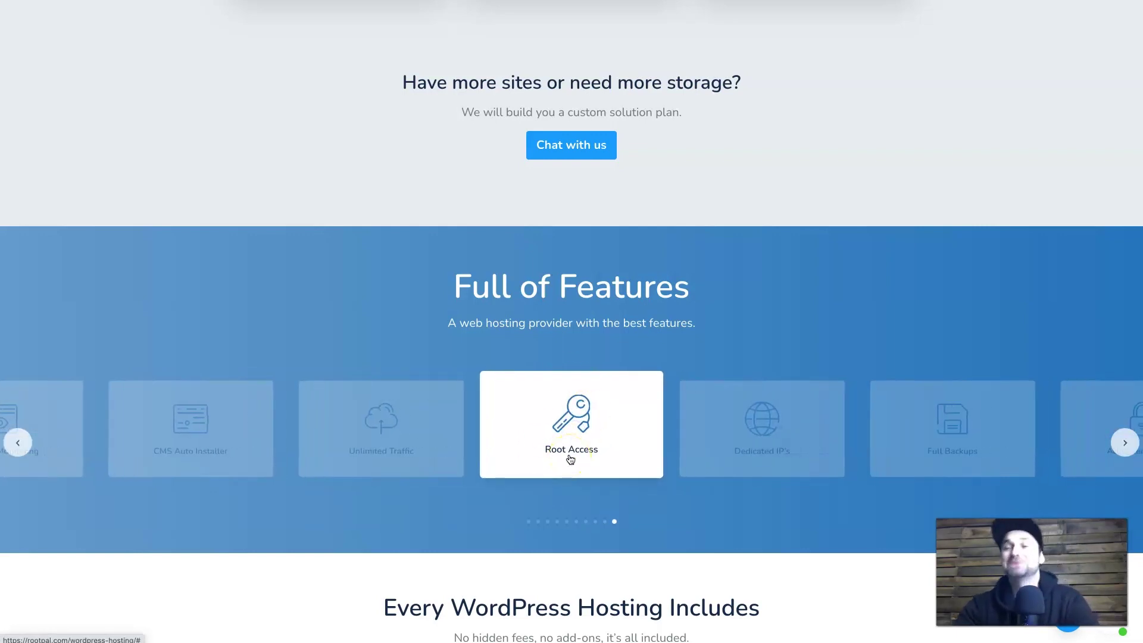
scroll(570, 458, "up", 9)
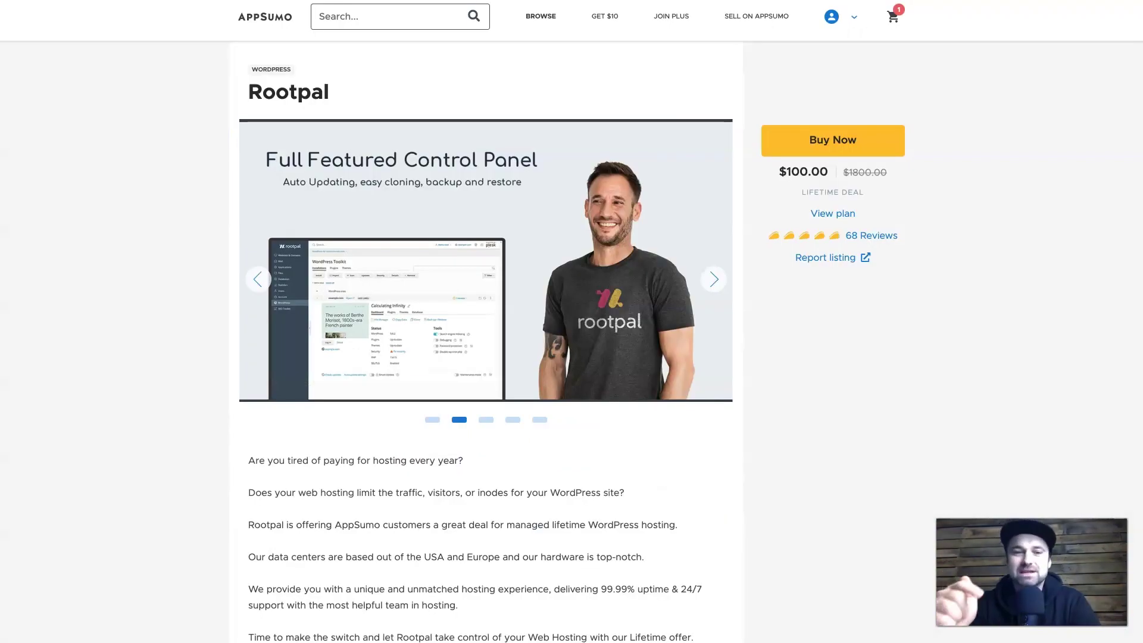
scroll(543, 327, "down", 15)
scroll(544, 328, "up", 7)
scroll(547, 330, "down", 2)
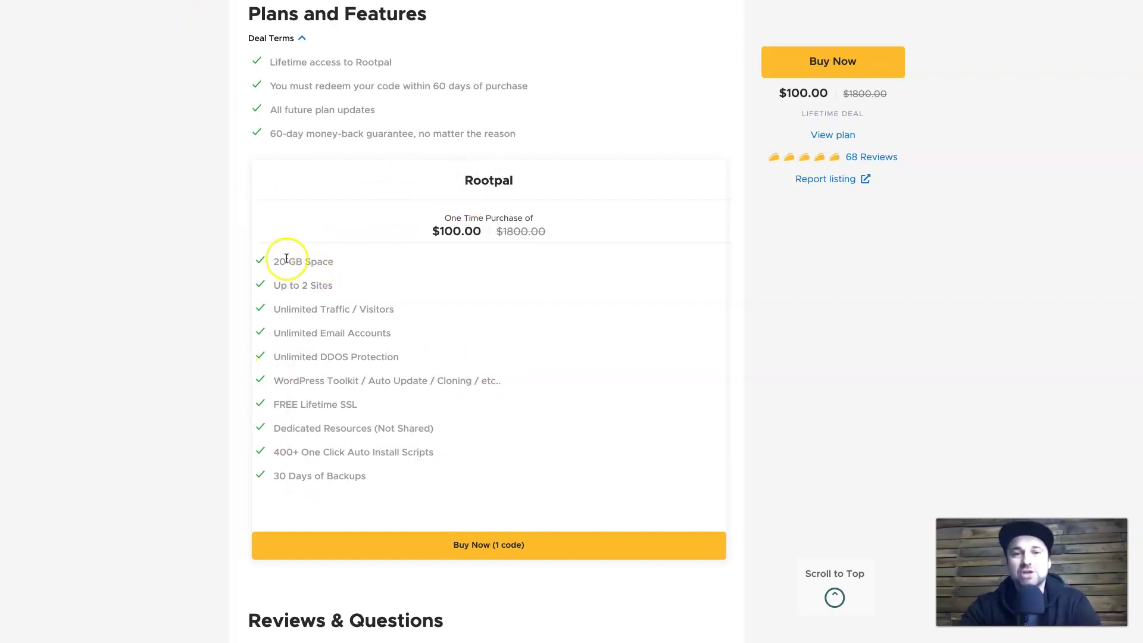
key("ctrl+Tab")
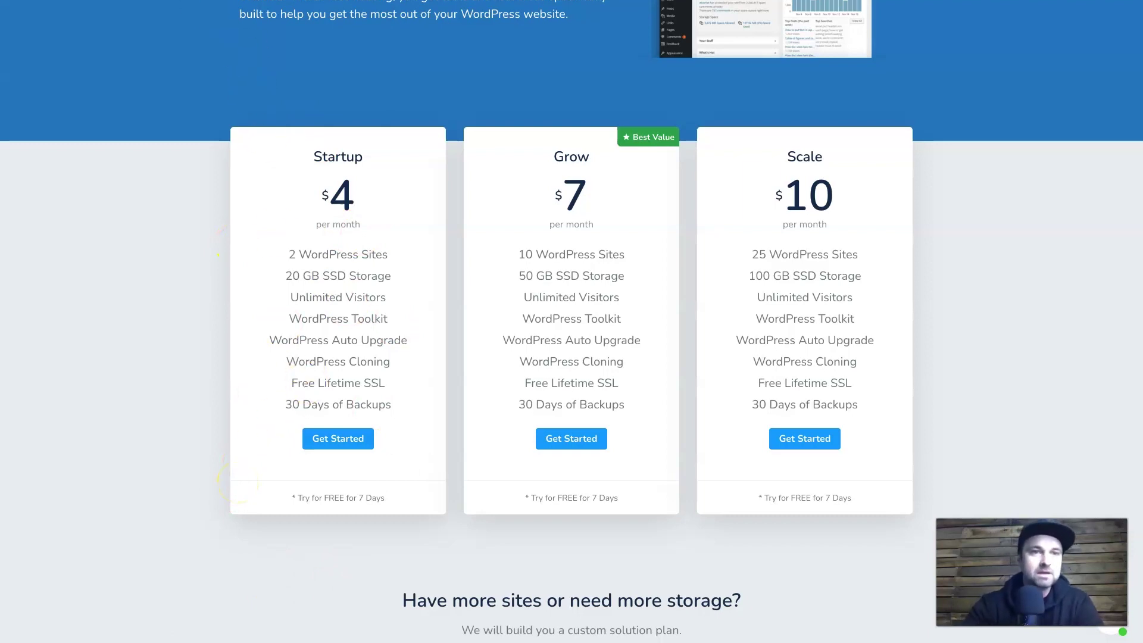
left_click(196, 0)
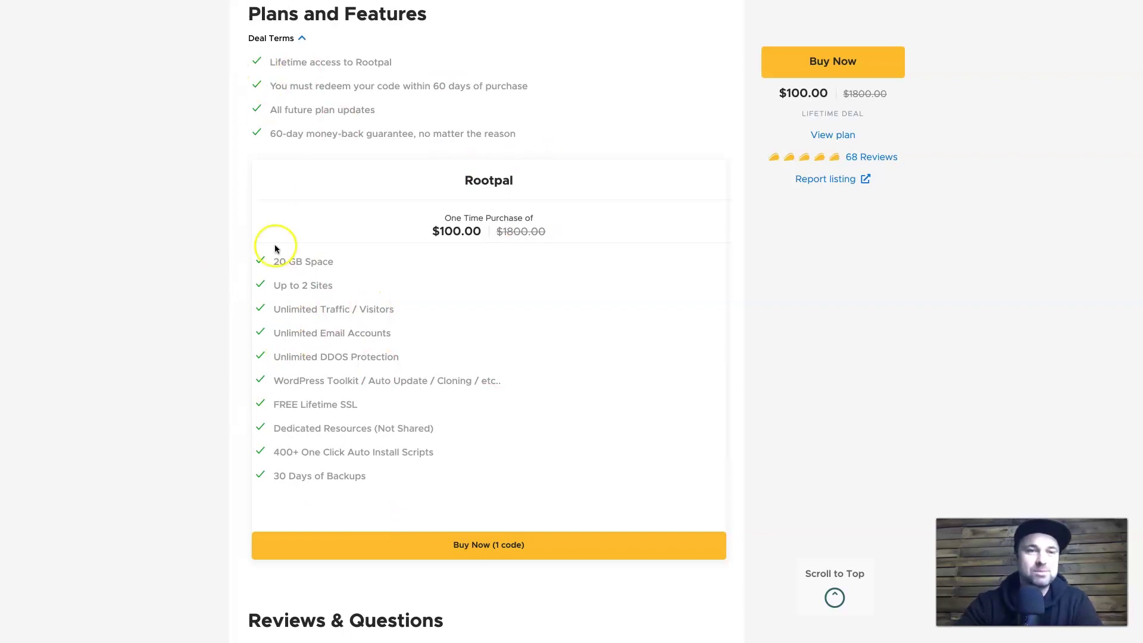
scroll(255, 286, "down", 8)
scroll(255, 289, "down", 1)
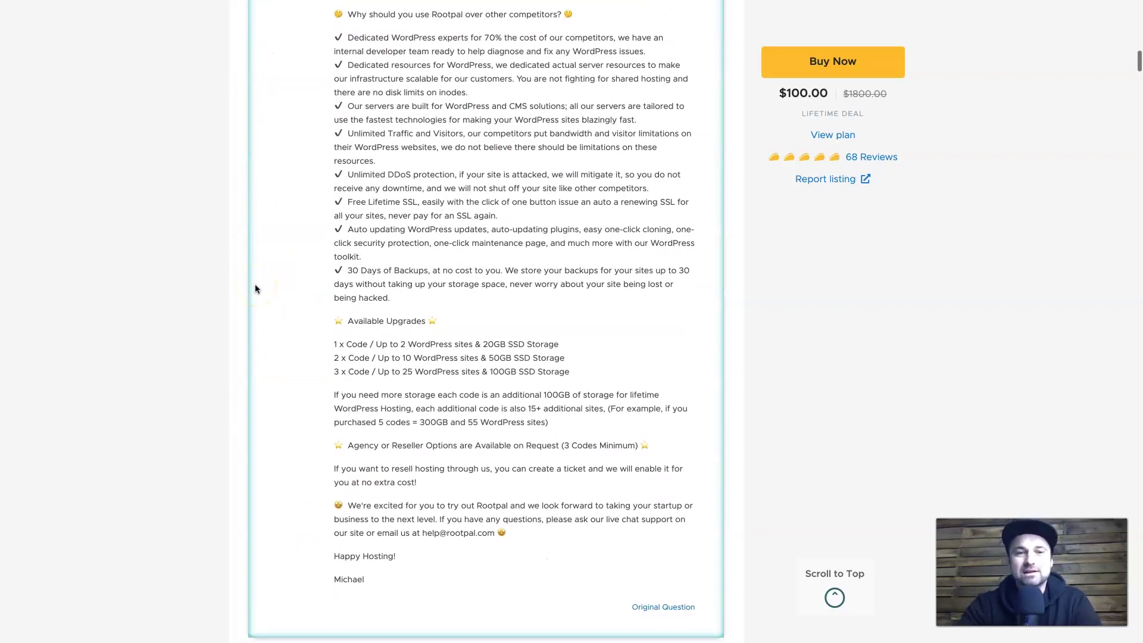
left_click_drag(326, 340, 501, 380)
left_click(501, 379)
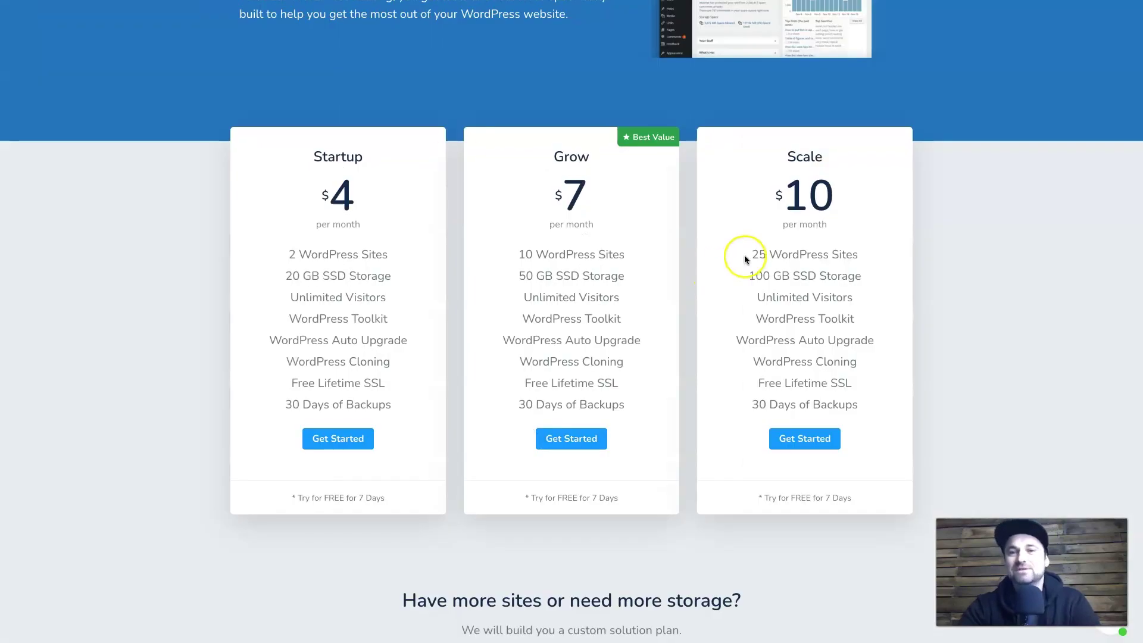
left_click_drag(744, 255, 877, 255)
Raise the Rootpal deal quantity in the AppSumo cart to 3, totalling $300.00.
left_click(877, 255)
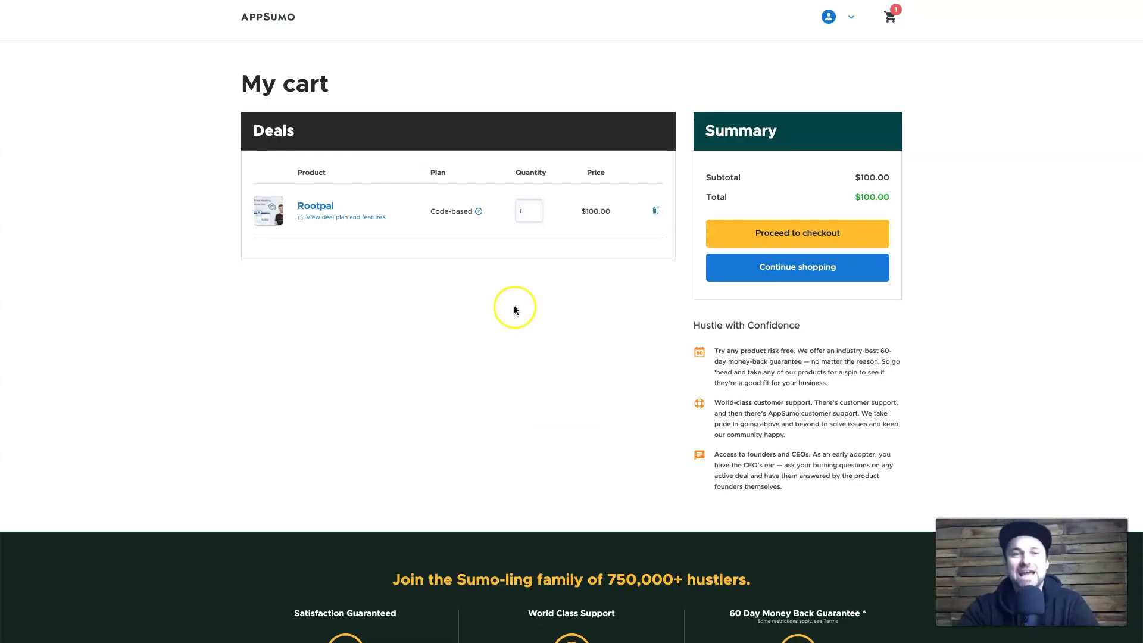
left_click(527, 213)
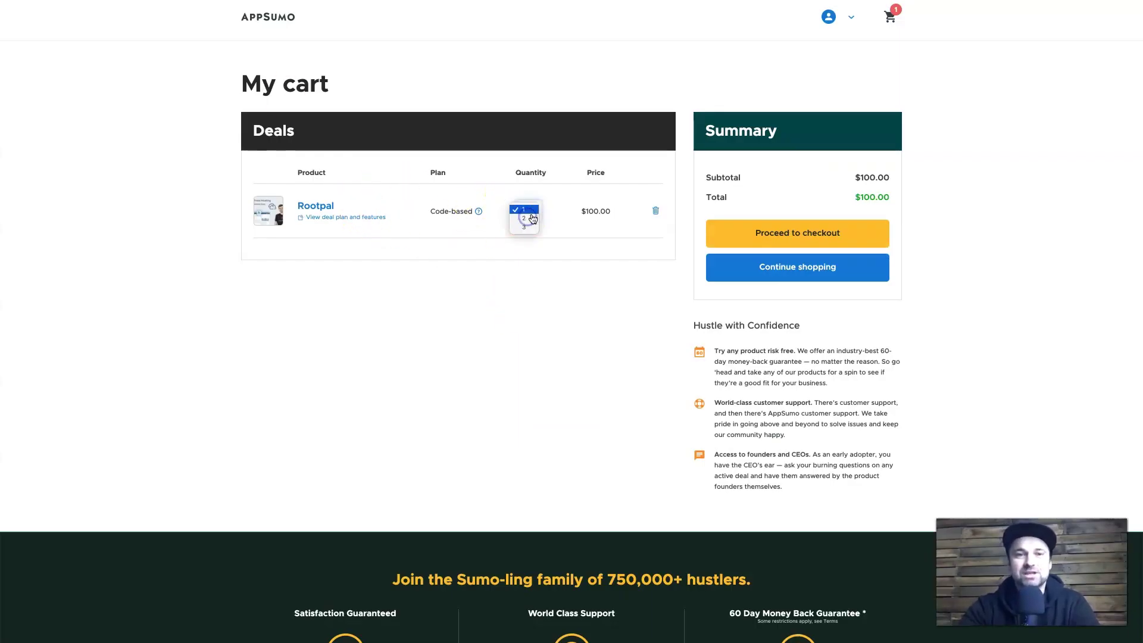
left_click(524, 227)
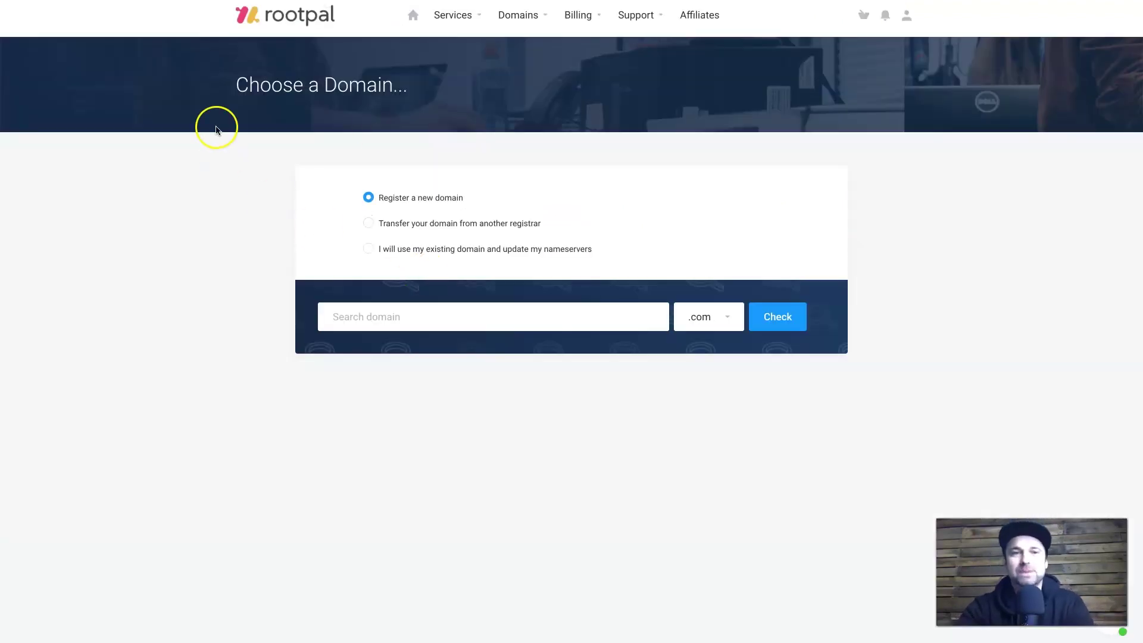
right_click(218, 126)
left_click(226, 132)
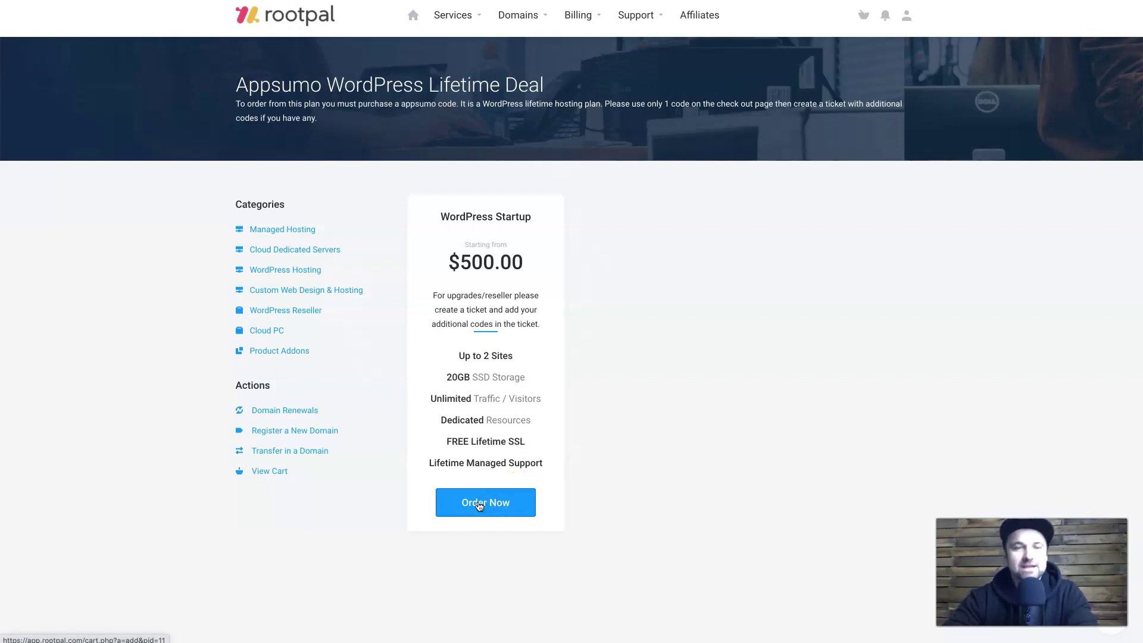
left_click(518, 393)
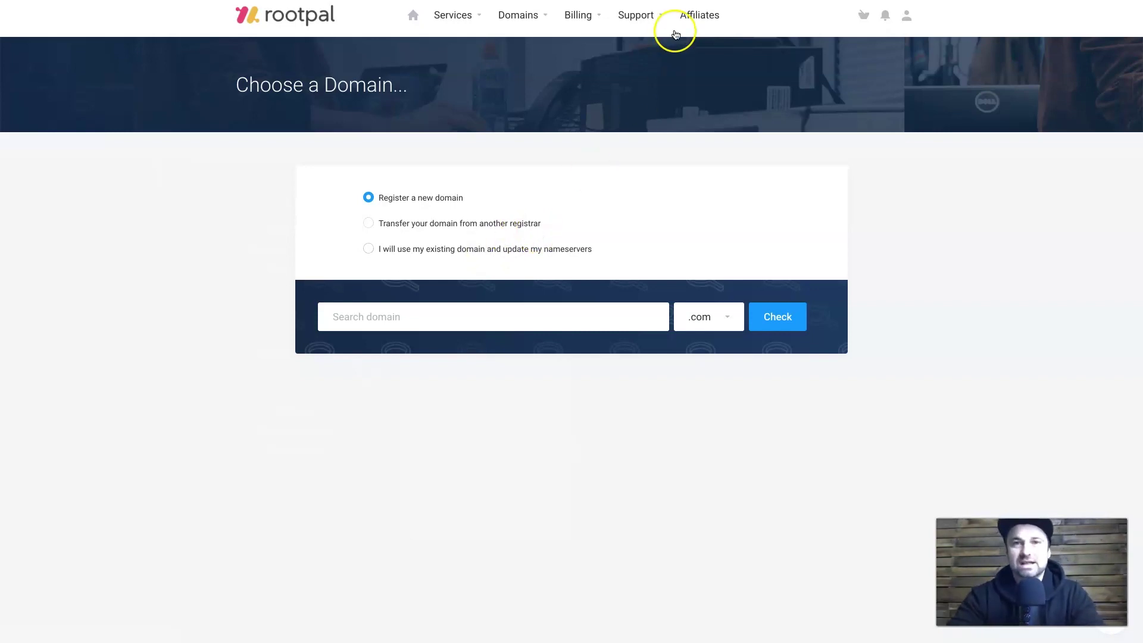
Attach the existing autofilled domain with a .com extension, updating nameservers, to the WordPress Startup order.
left_click(480, 255)
left_click(414, 313)
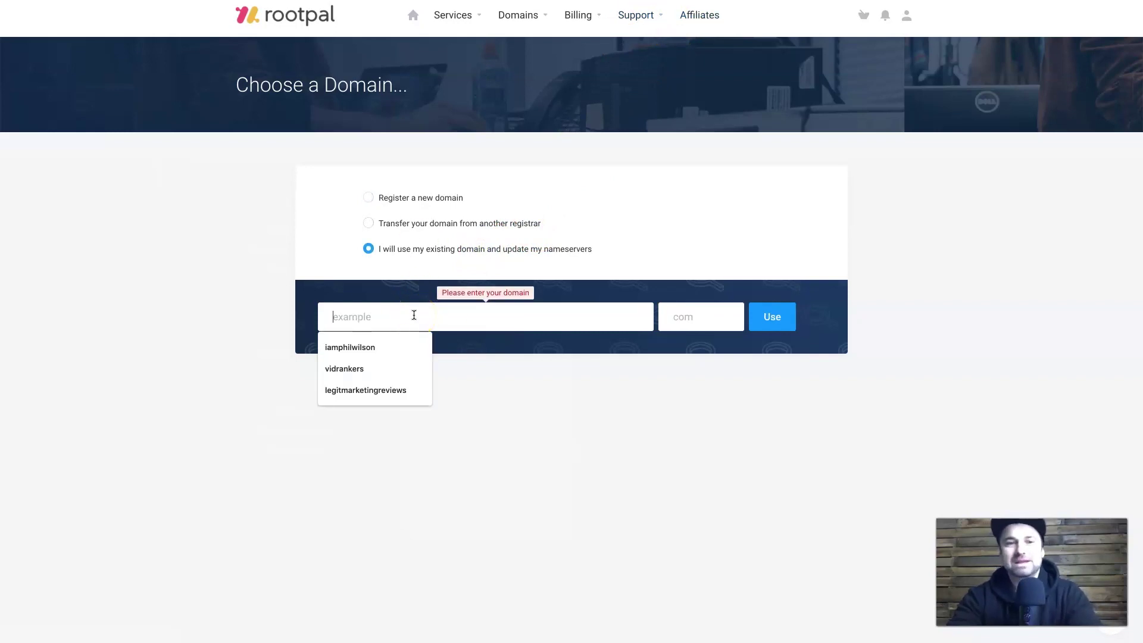
left_click(365, 348)
left_click(701, 323)
type(".com")
left_click(807, 367)
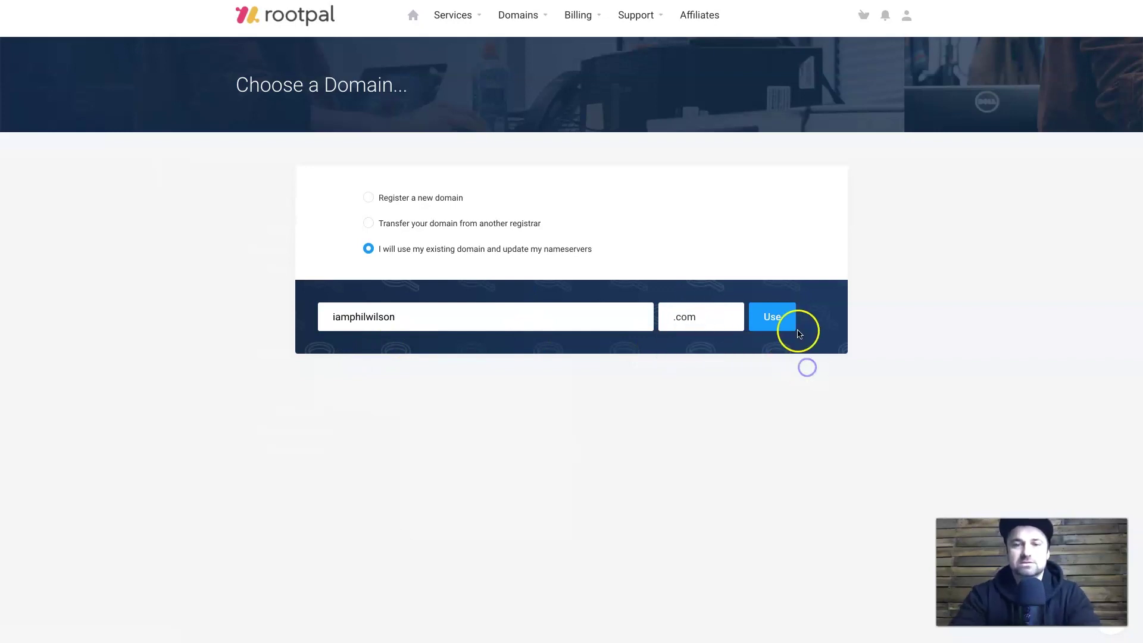
left_click(783, 326)
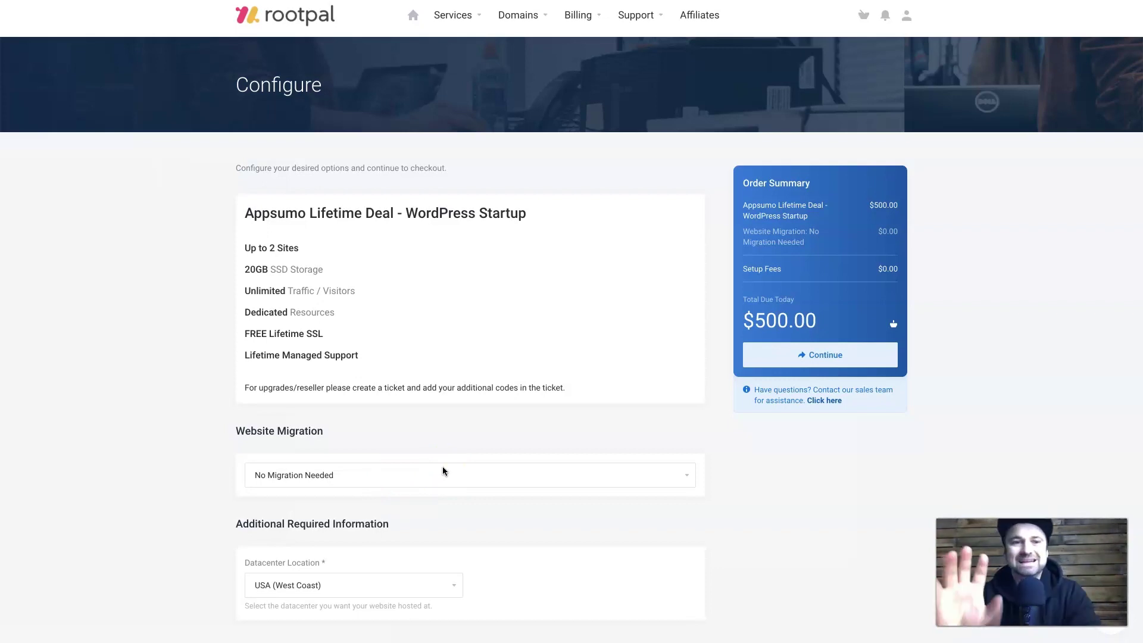
Keep No Migration Needed and the USA (West Coast) datacenter, then check out the $500.00 order.
left_click(442, 471)
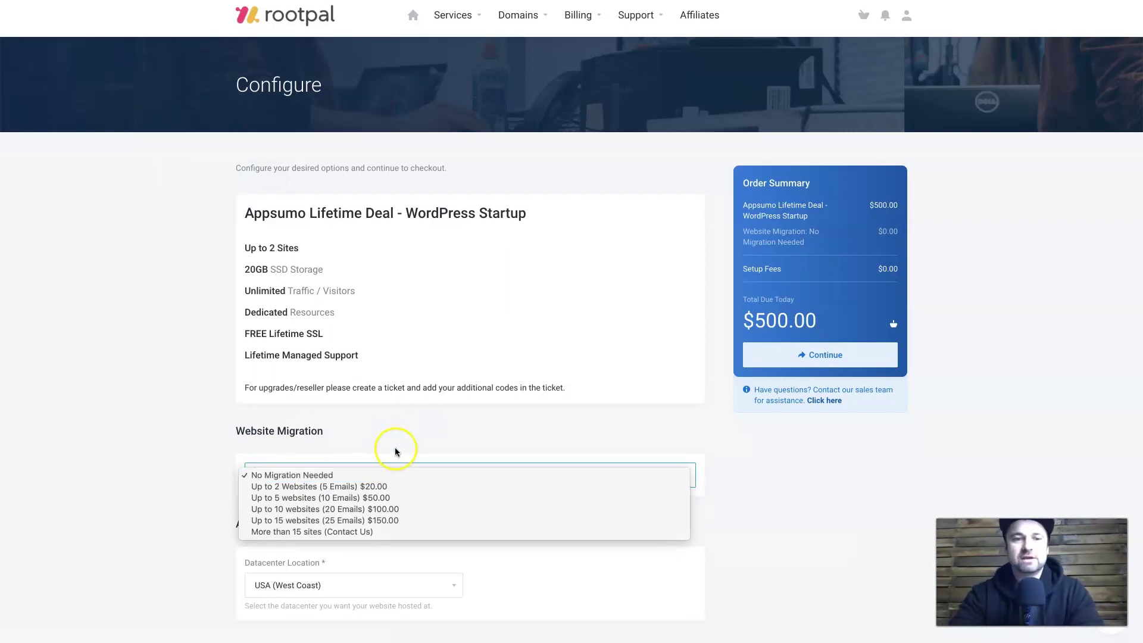
left_click(360, 442)
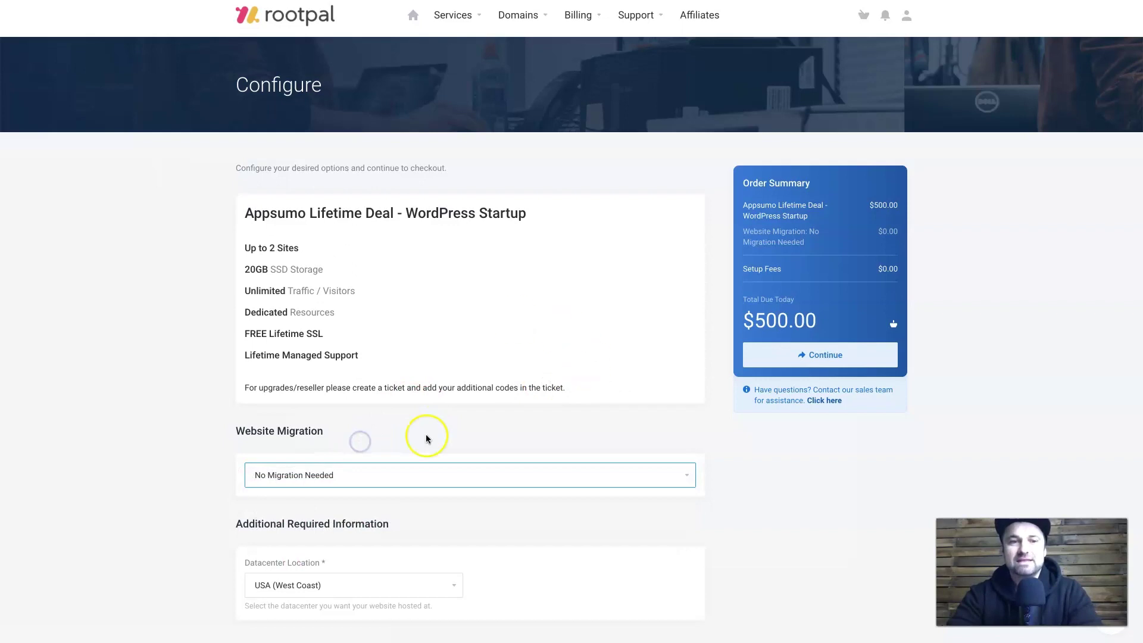
scroll(467, 492, "down", 1)
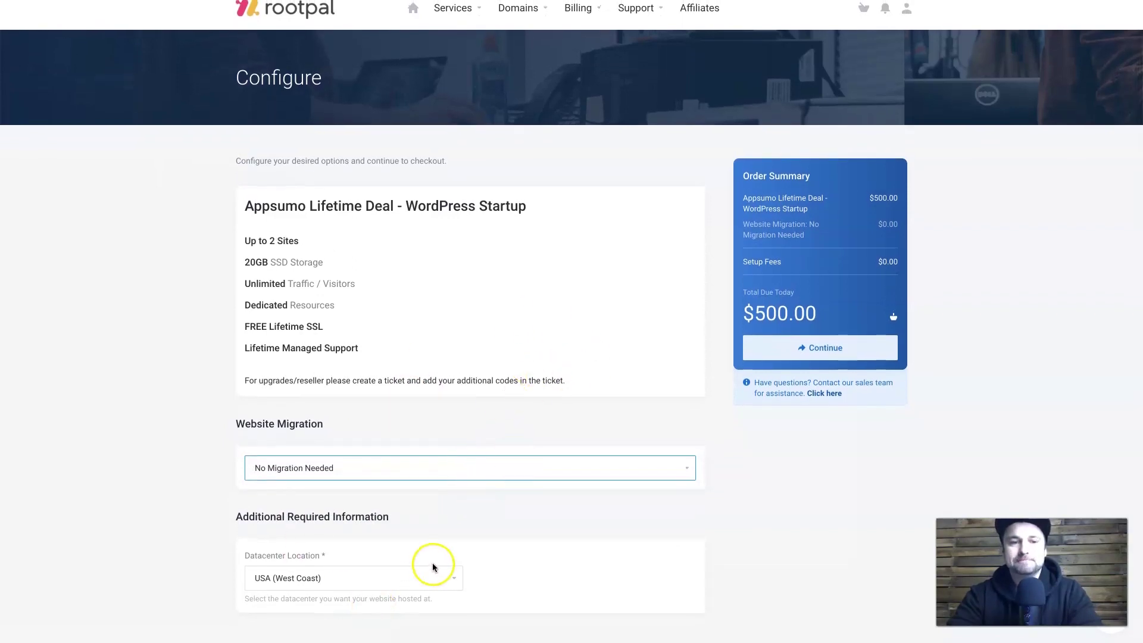
left_click(382, 581)
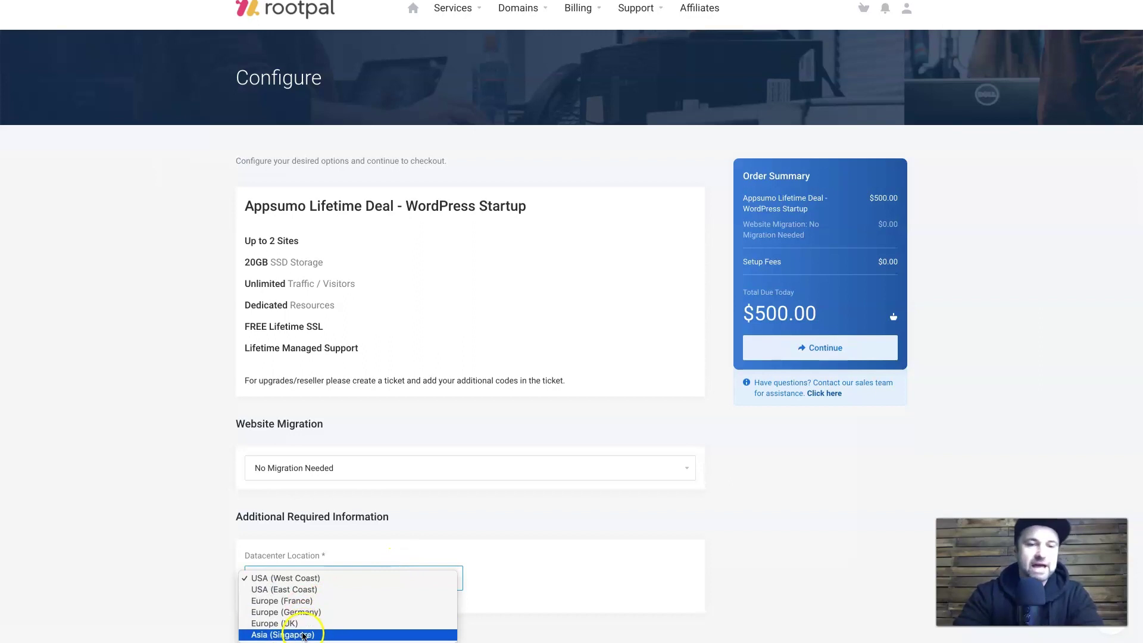
left_click(488, 553)
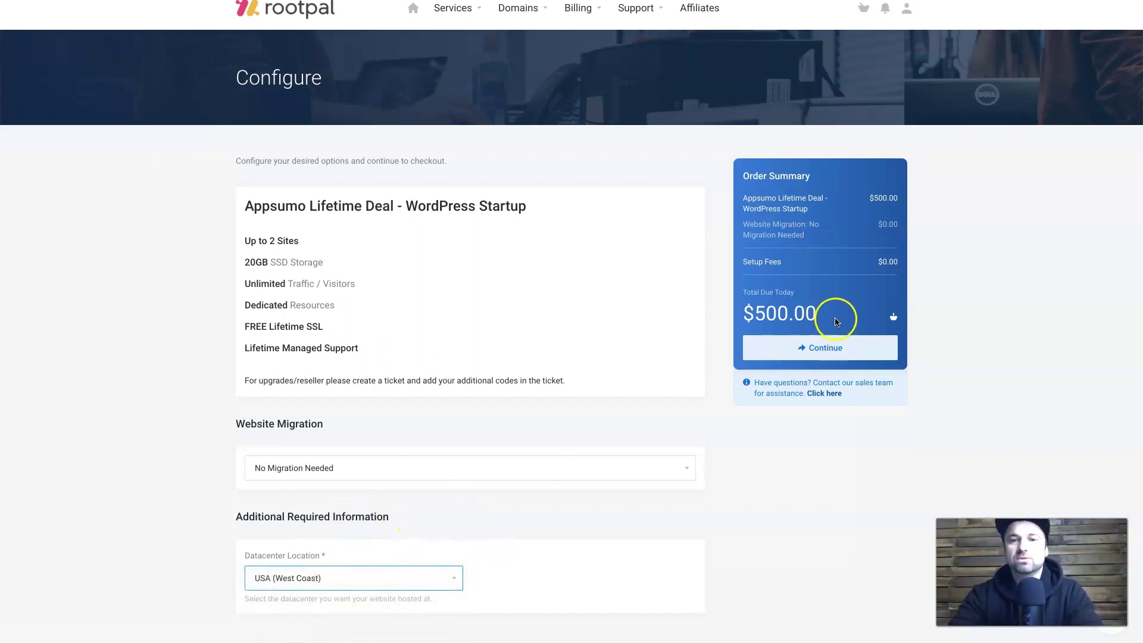
left_click(844, 342)
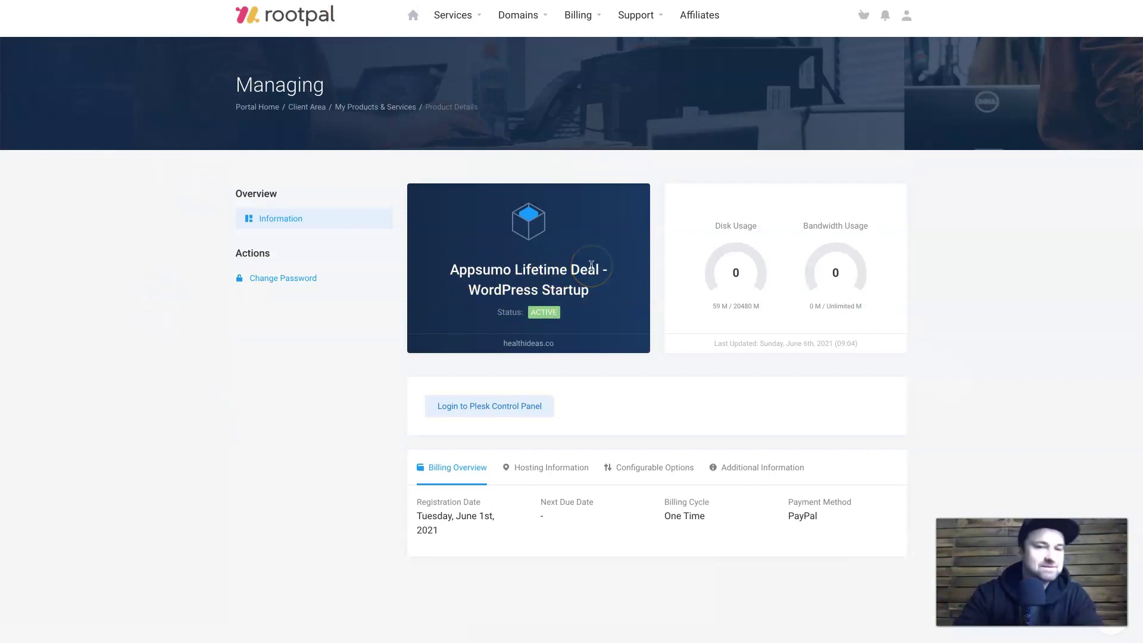
Look up healthideas.co's nameservers wave.rootpal.com and zora.rootpal.com, then go to the Namecheap tab.
left_click(562, 478)
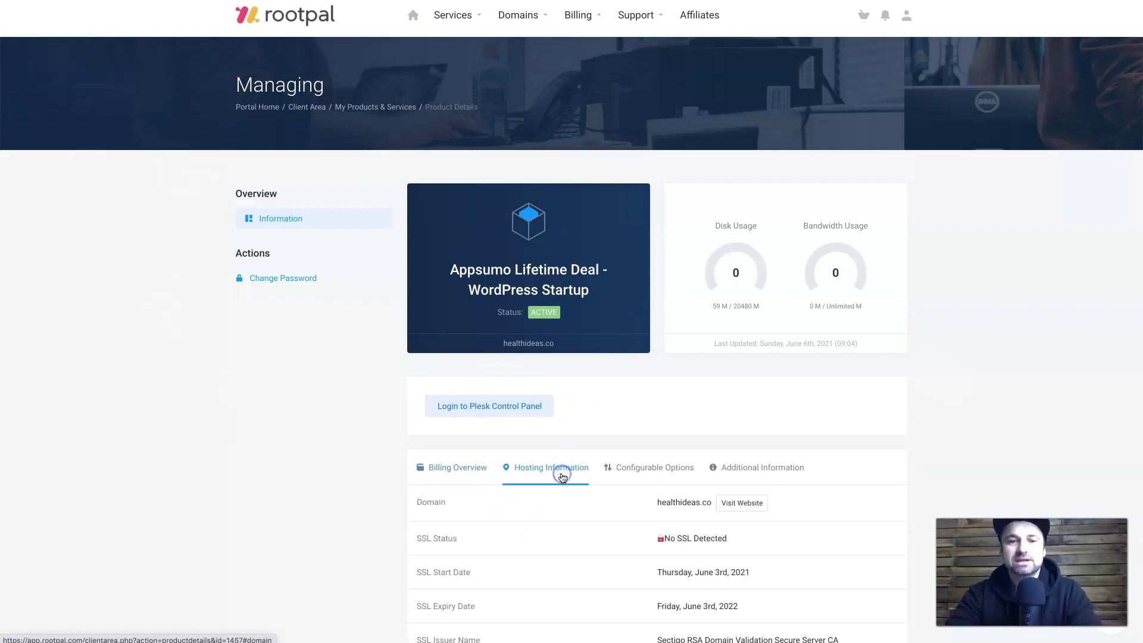
scroll(490, 478, "down", 4)
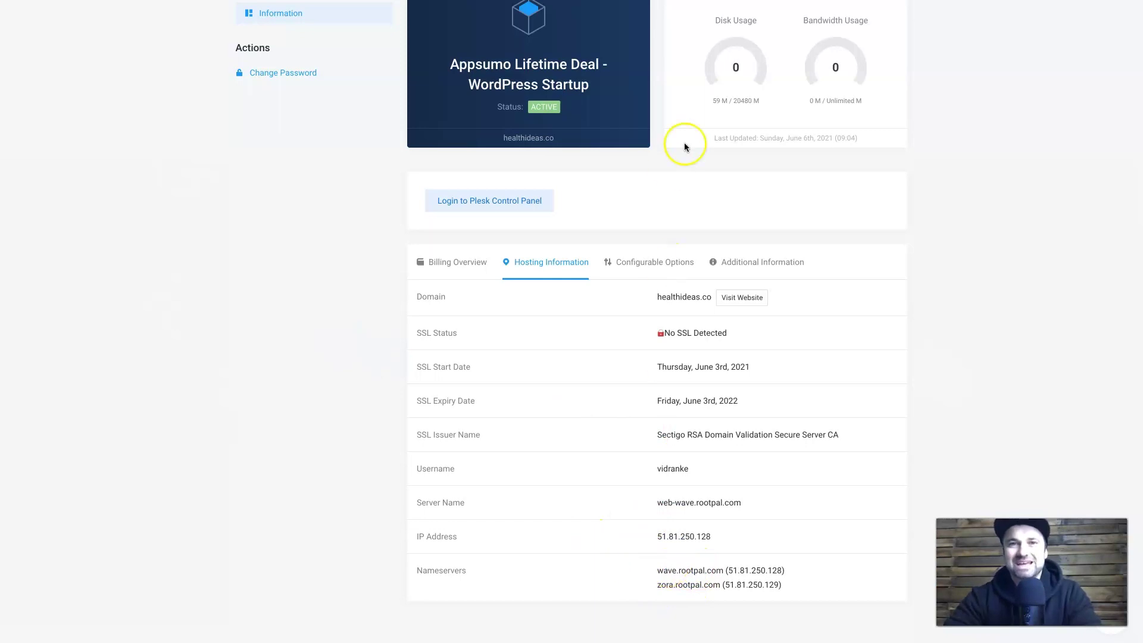
key("ctrl+Tab")
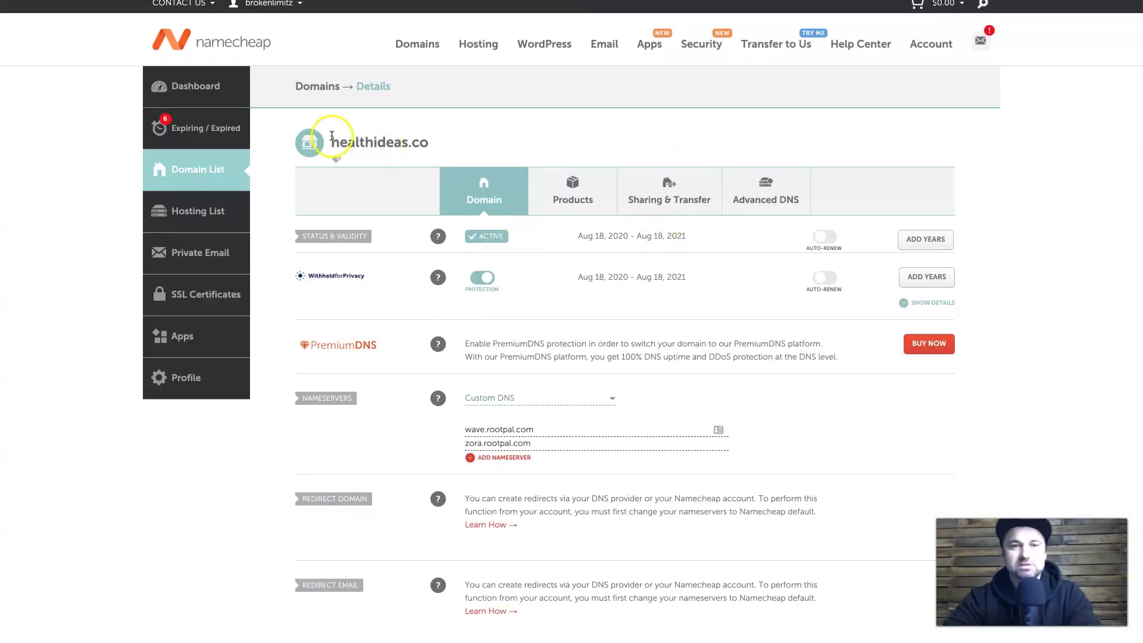
Confirm healthideas.co keeps Custom DNS nameservers in Namecheap, then return to Rootpal.
left_click_drag(331, 136, 397, 139)
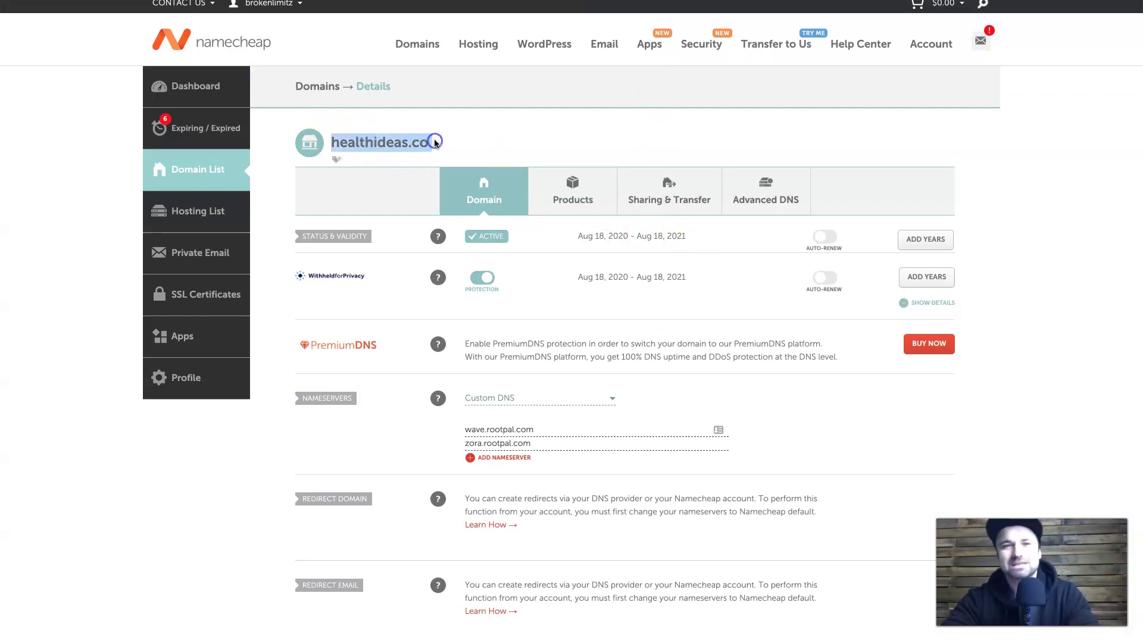
left_click(509, 397)
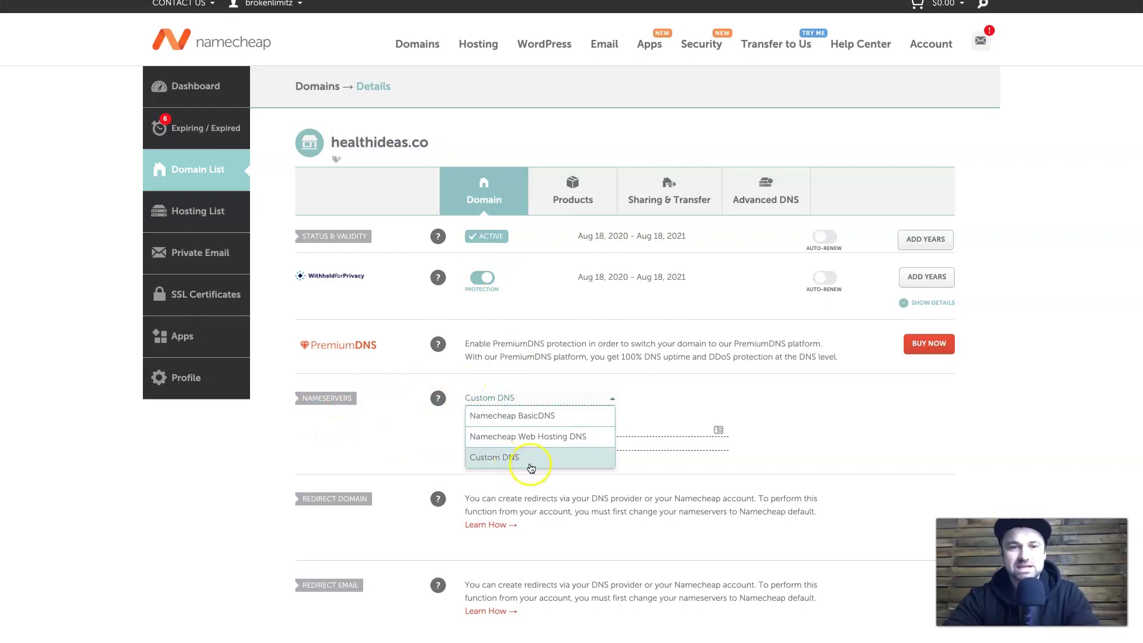
left_click(775, 446)
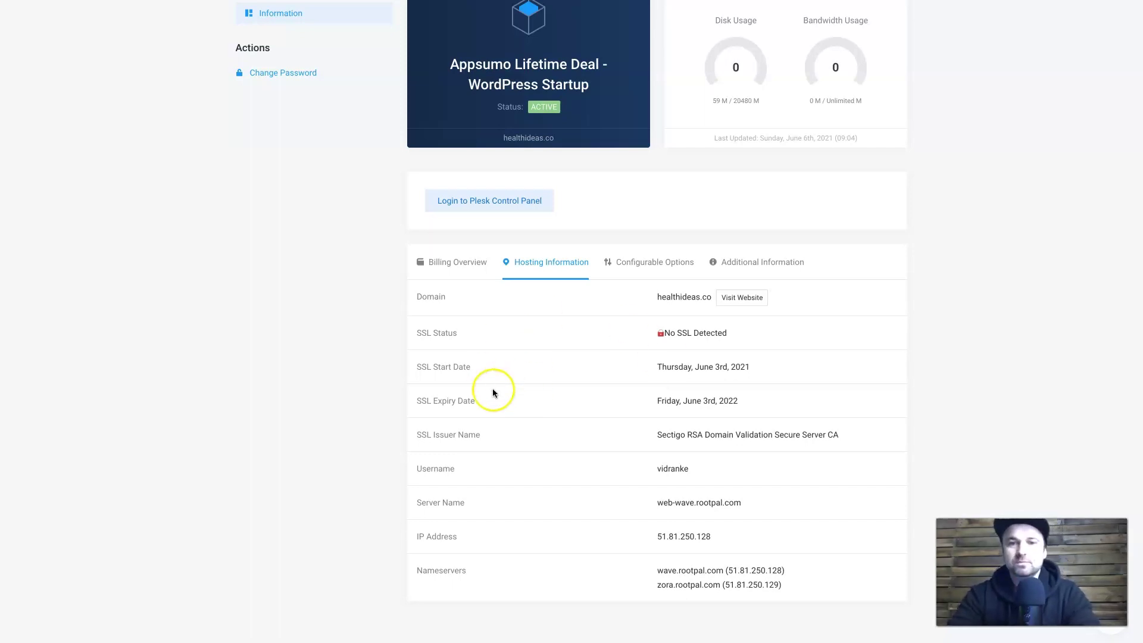
Log into the Plesk control panel using the prefilled hosting account credentials.
left_click(459, 199)
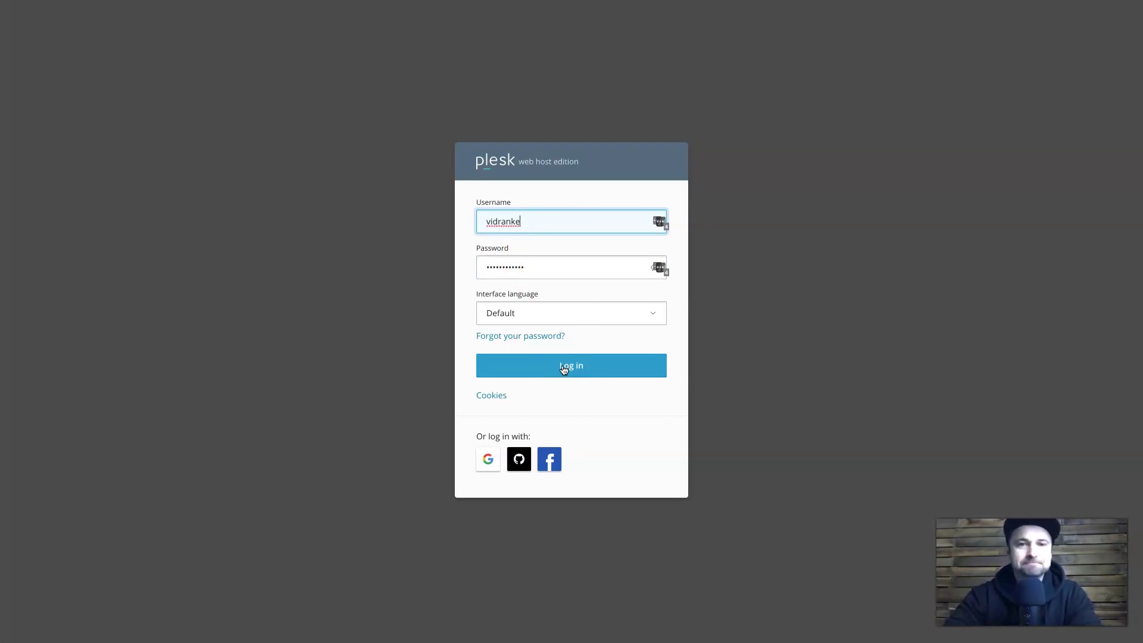
left_click(564, 369)
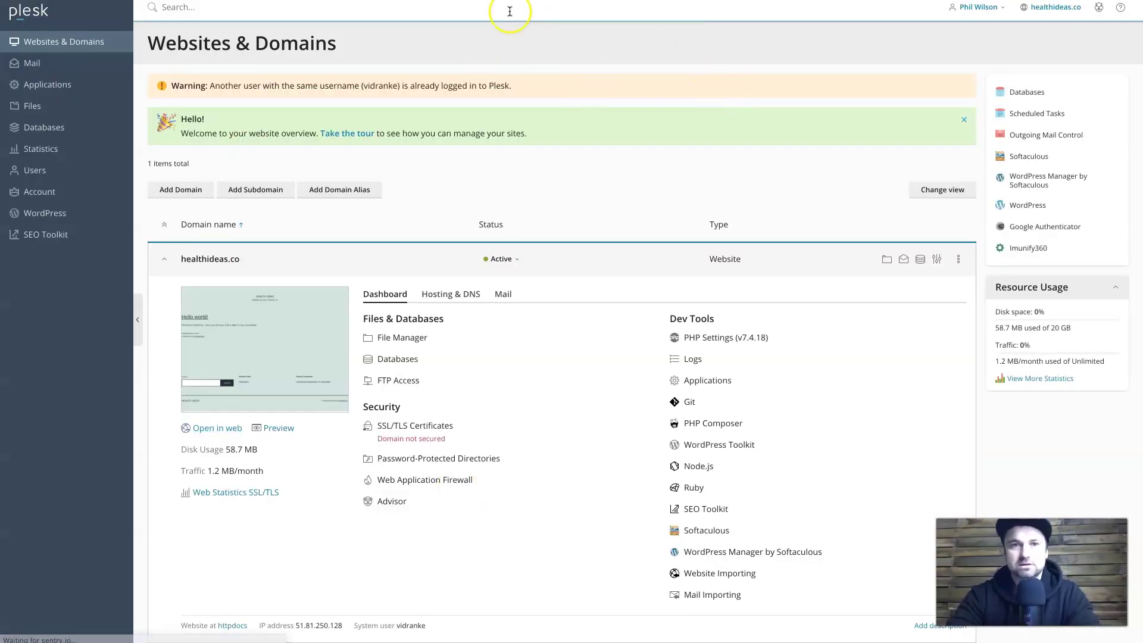
Reload Plesk, look at Mail, then view Applications offering WordPress, Joomla and Drupal.
right_click(515, 80)
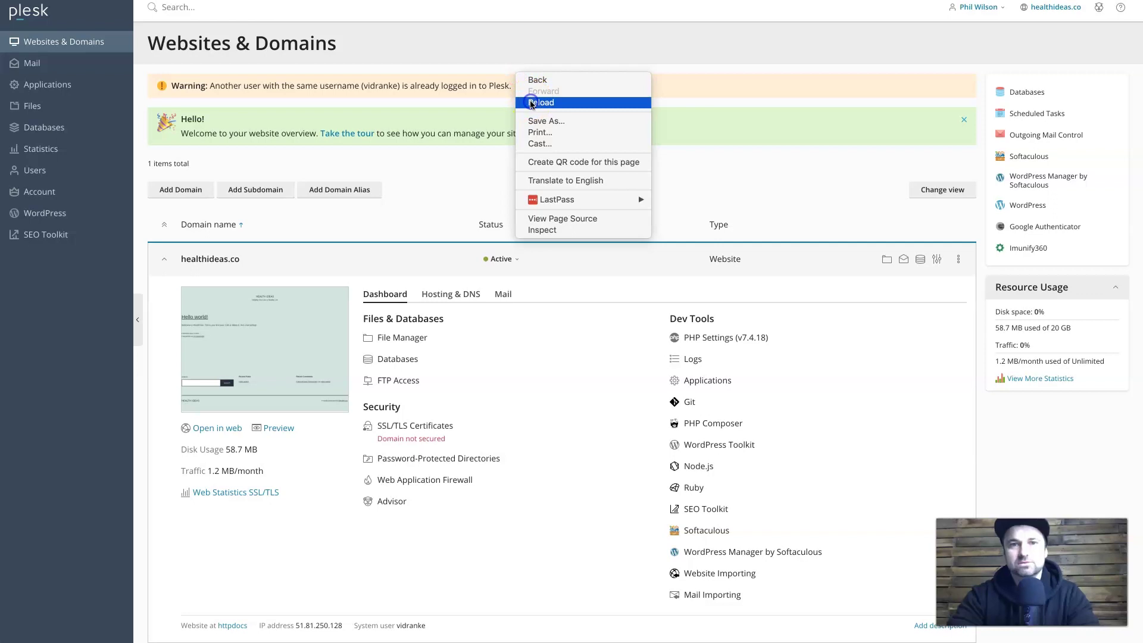
left_click(539, 102)
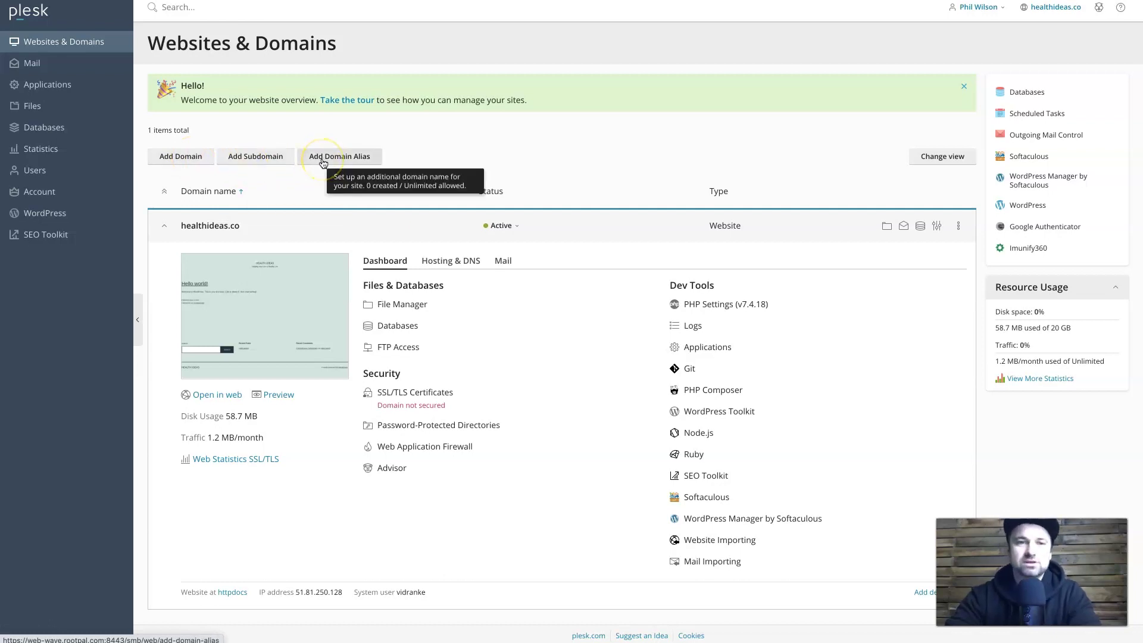
left_click(46, 64)
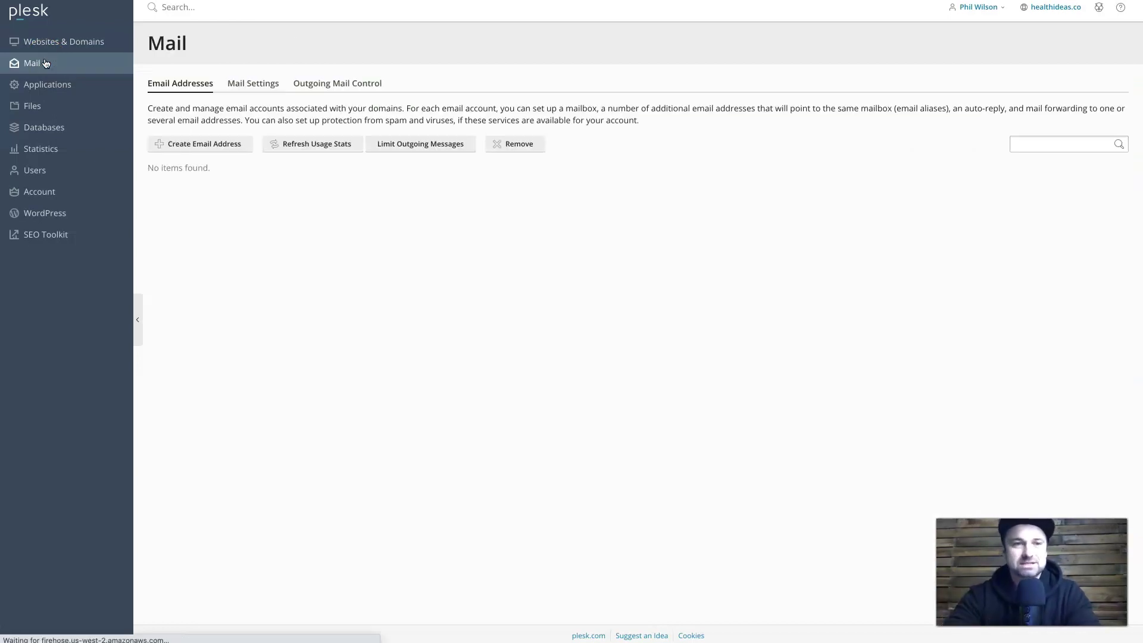
left_click(95, 95)
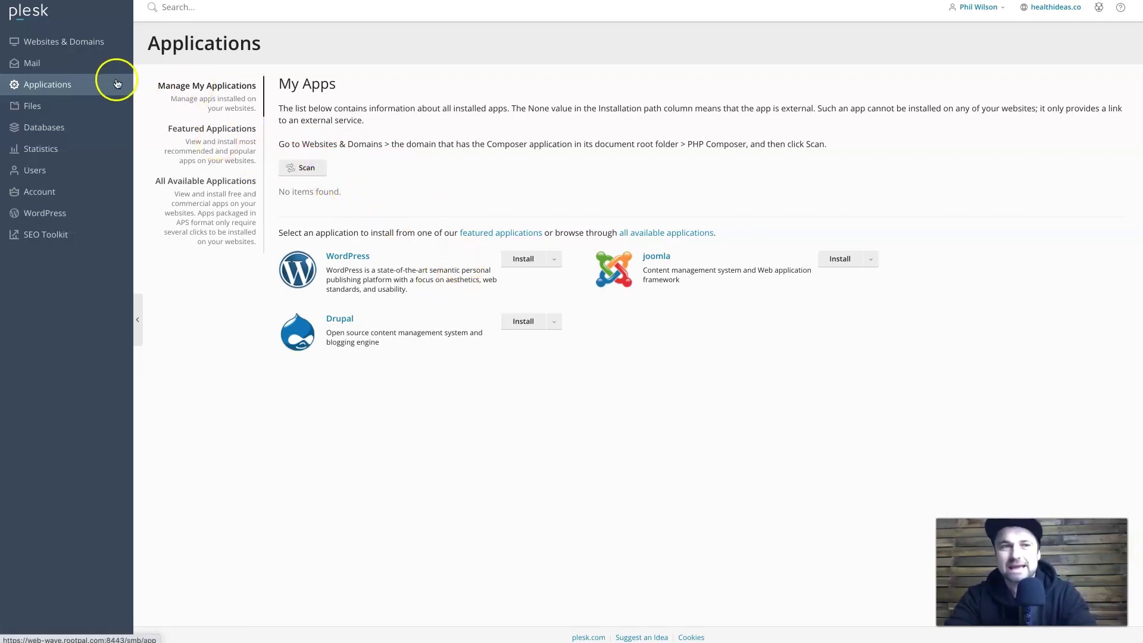
Tour Files, Databases, Statistics, Users and Account, ending on the empty WordPress Toolkit.
left_click(64, 106)
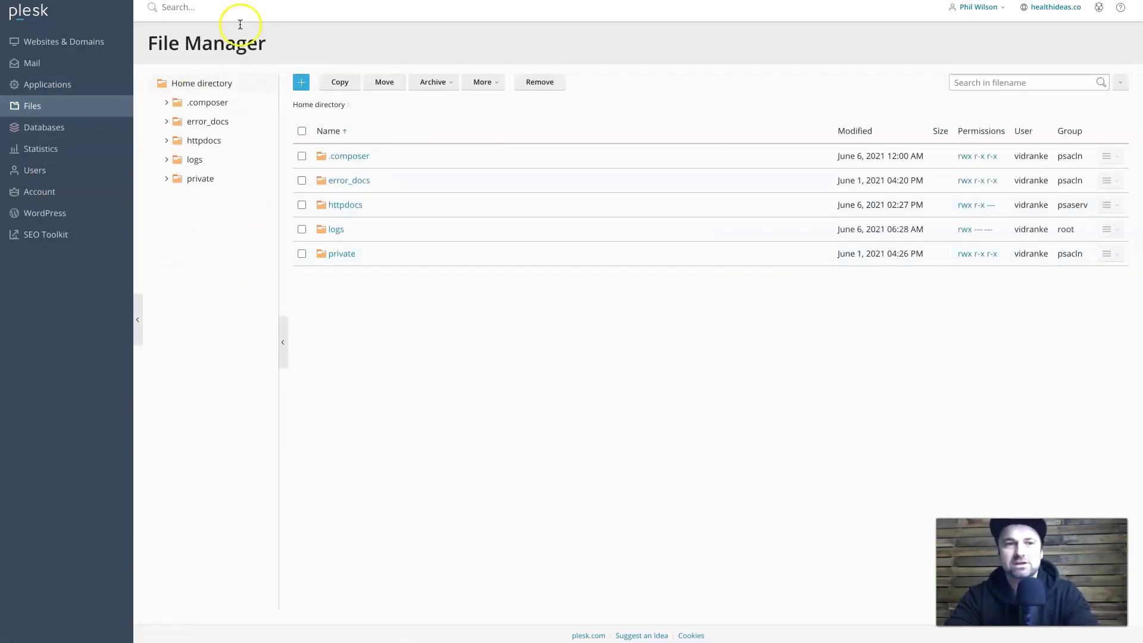
left_click(77, 140)
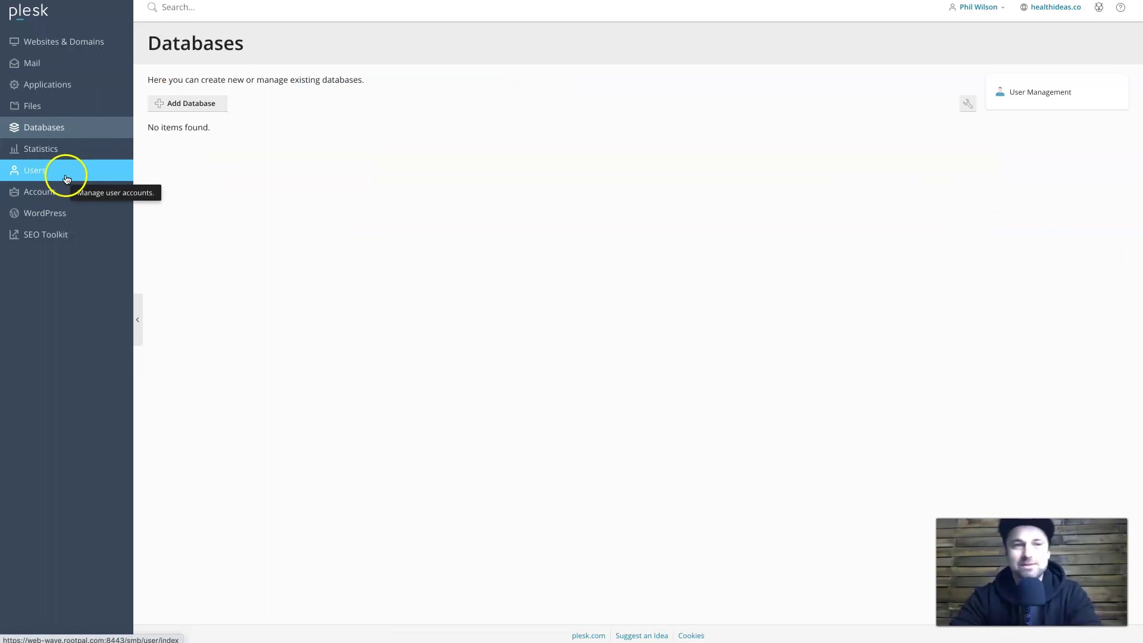
left_click(60, 156)
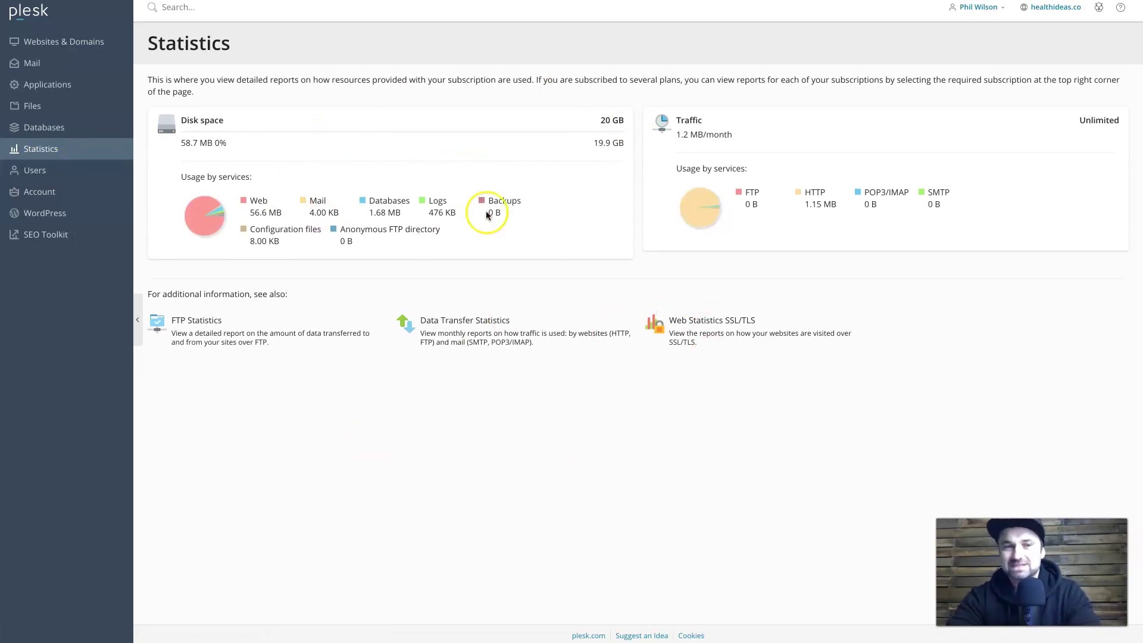
left_click(54, 172)
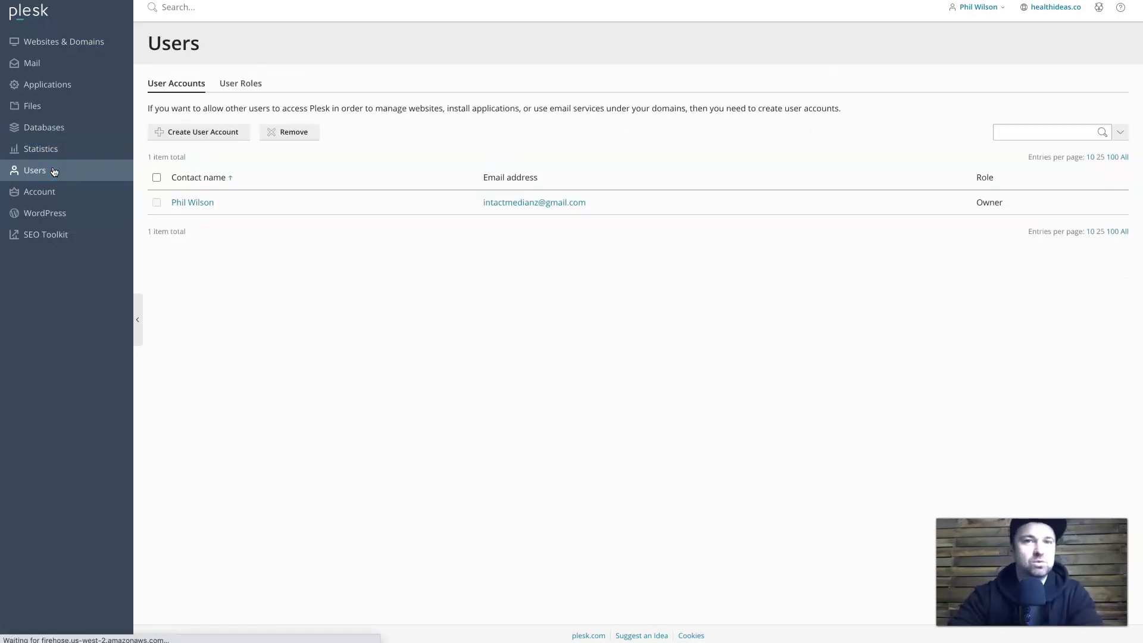
left_click(165, 214)
left_click(45, 197)
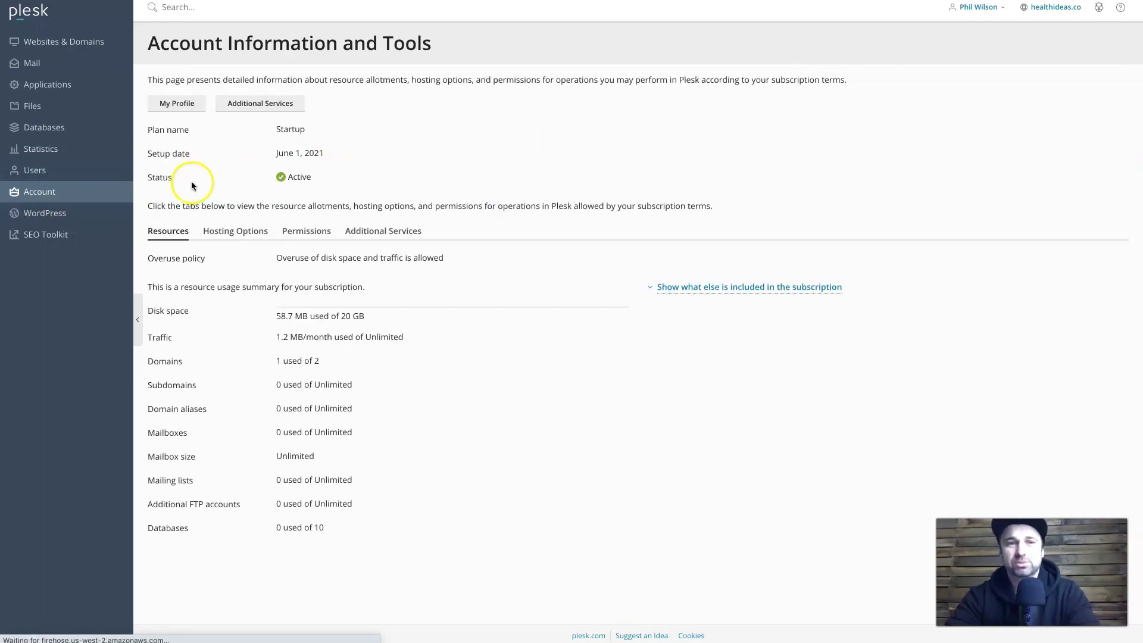
left_click(64, 219)
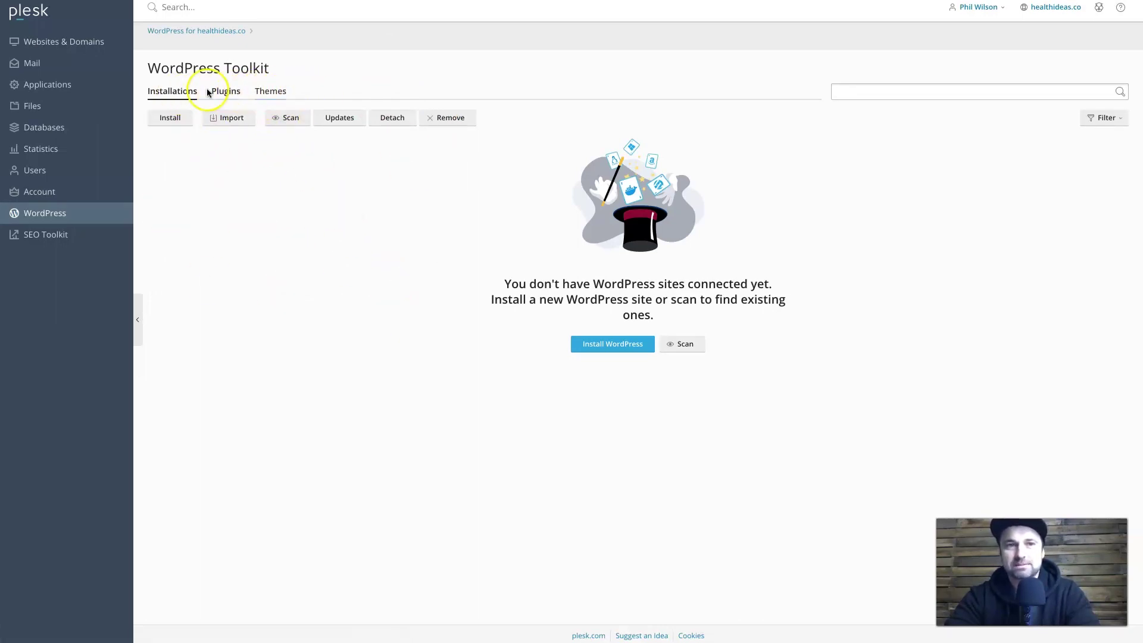
Glance at the SEO Toolkit, then return to healthideas.co's Websites & Domains overview.
left_click(71, 237)
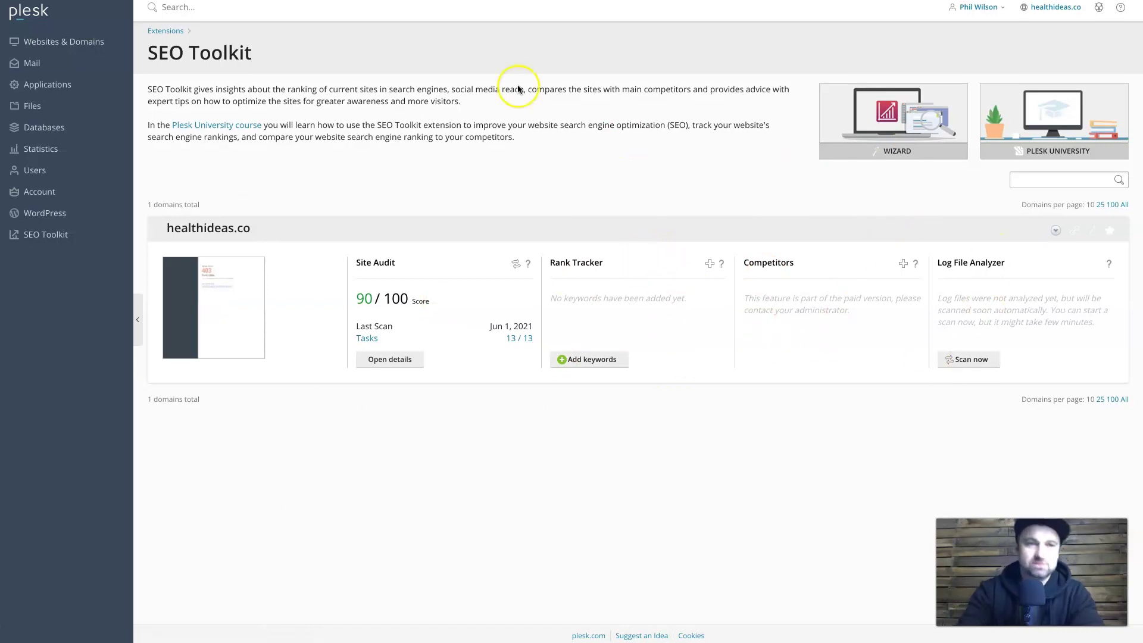
left_click(80, 47)
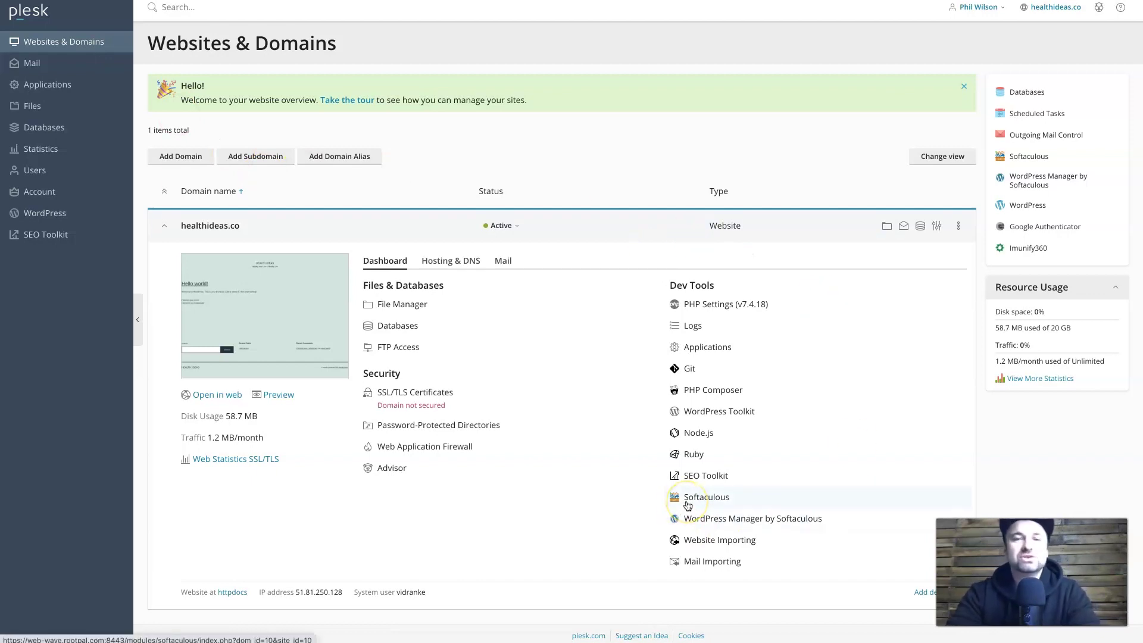
Launch Softaculous and begin a new WordPress 5.7.2 install for healthideas.co.
left_click(741, 501)
left_click(719, 503)
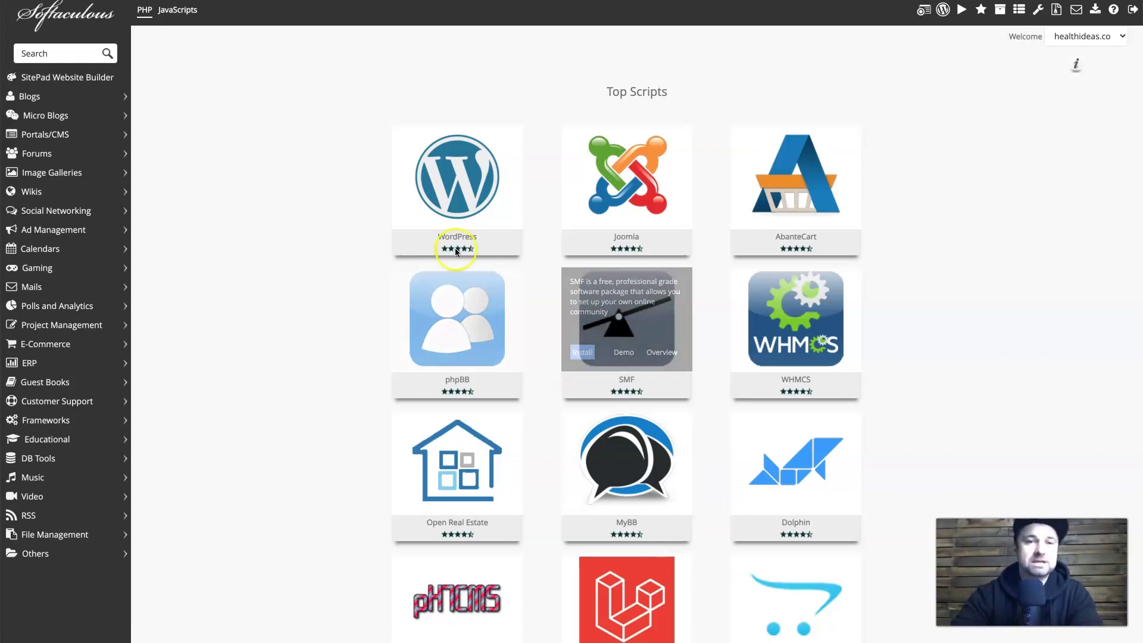
left_click(414, 209)
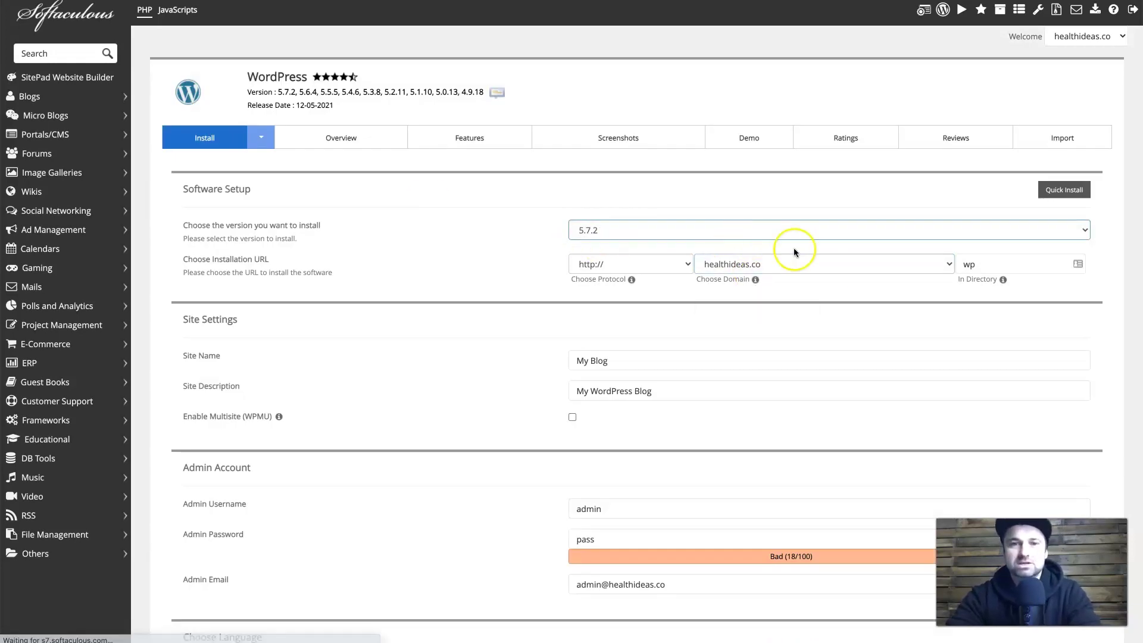
Clear the wp install directory, name the site Health Ideas, and describe it as Helping You Live a Healthy Life.
left_click(989, 265)
double_click(989, 264)
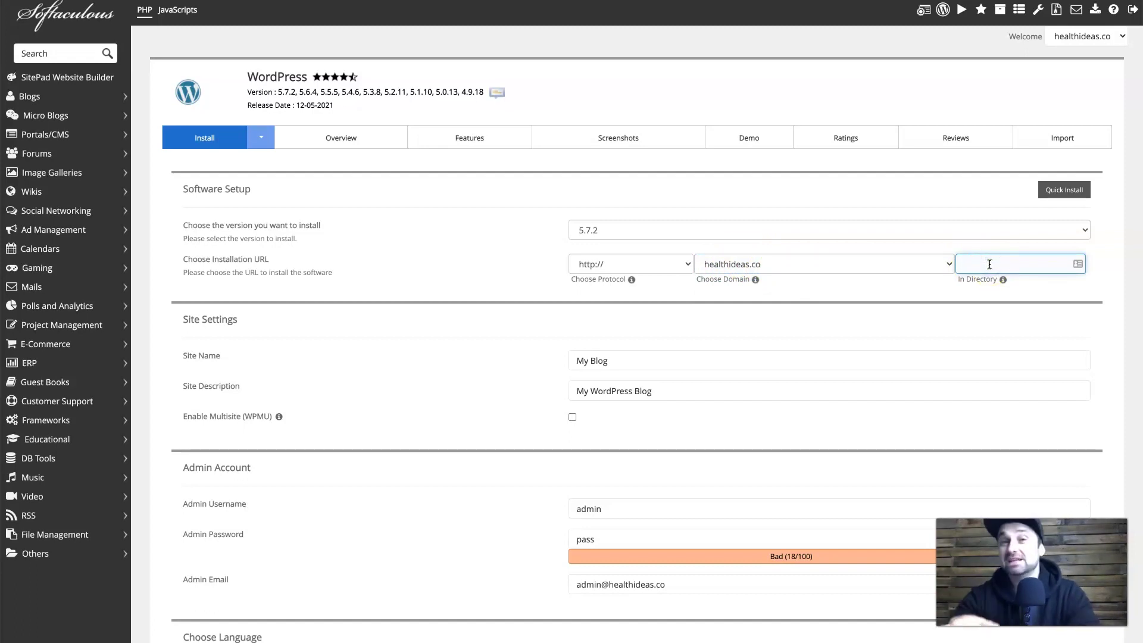
left_click(645, 351)
triple_click(645, 351)
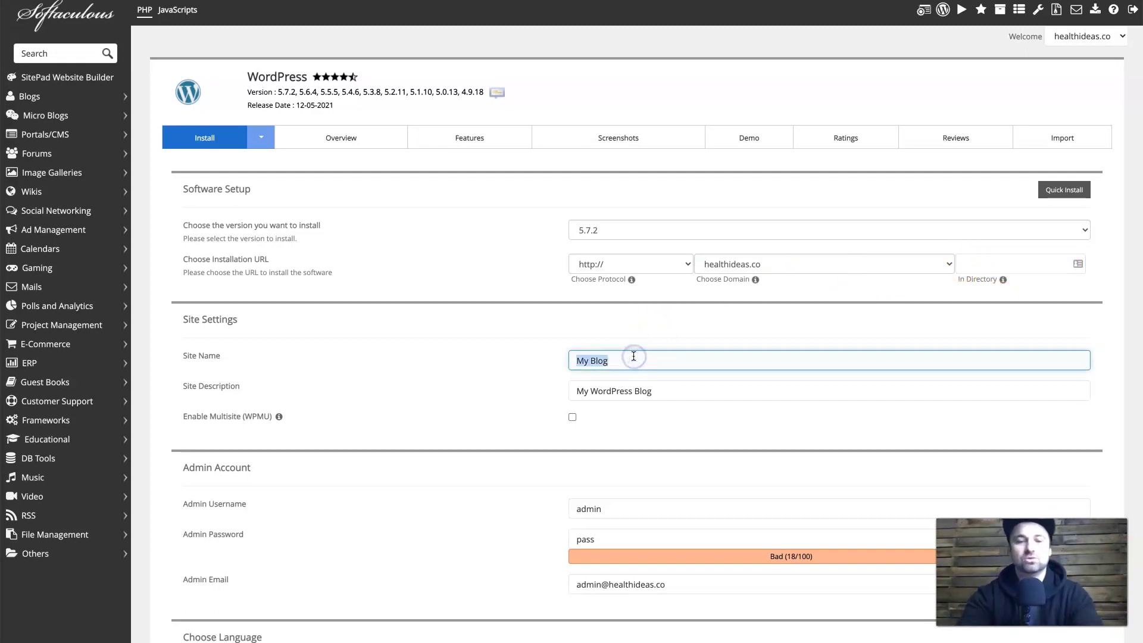
type("Health Ideas")
key("Tab")
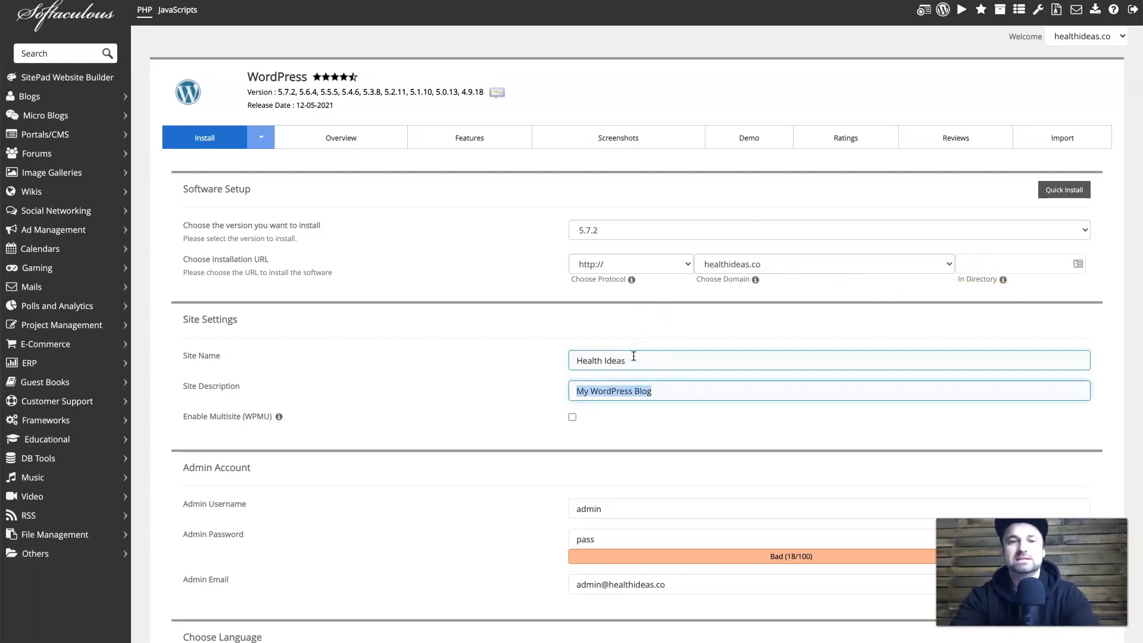
type("He")
left_click(611, 417)
Replace the default admin username and set a stronger admin password, keeping the admin email unchanged.
scroll(625, 425, "down", 3)
left_click(613, 356)
double_click(613, 356)
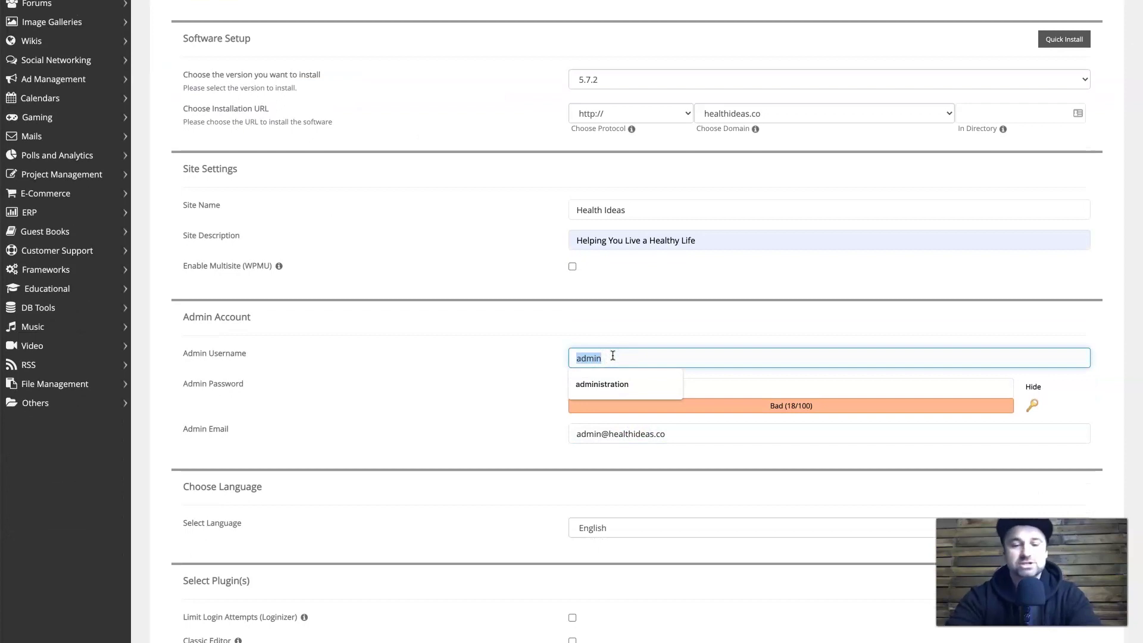
type("ation")
left_click(598, 384)
double_click(597, 390)
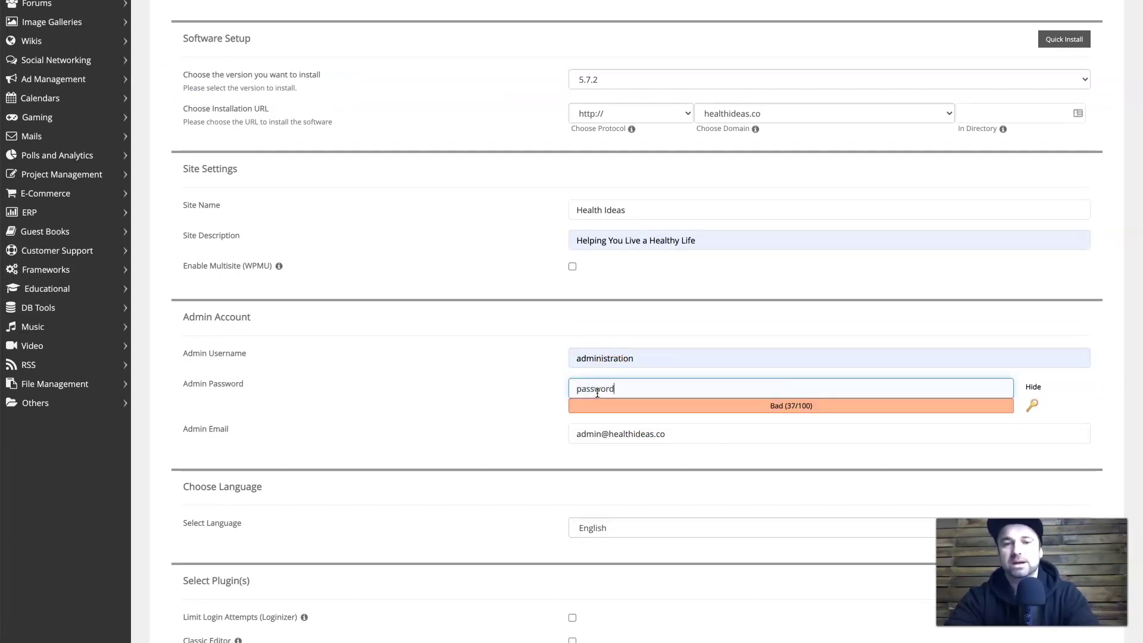
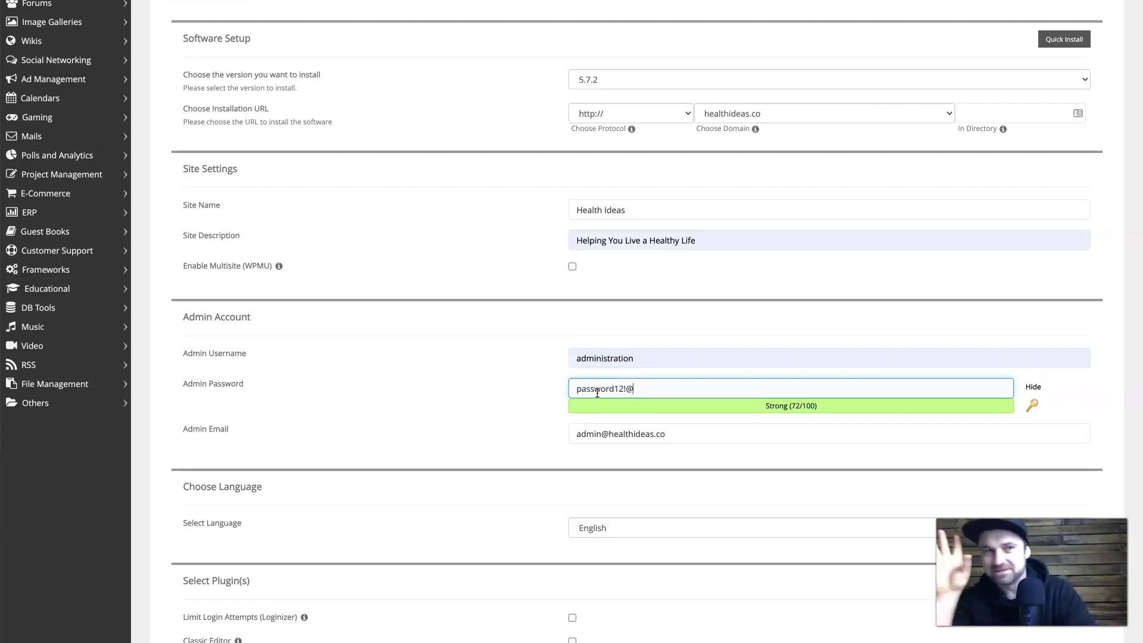
left_click(624, 433)
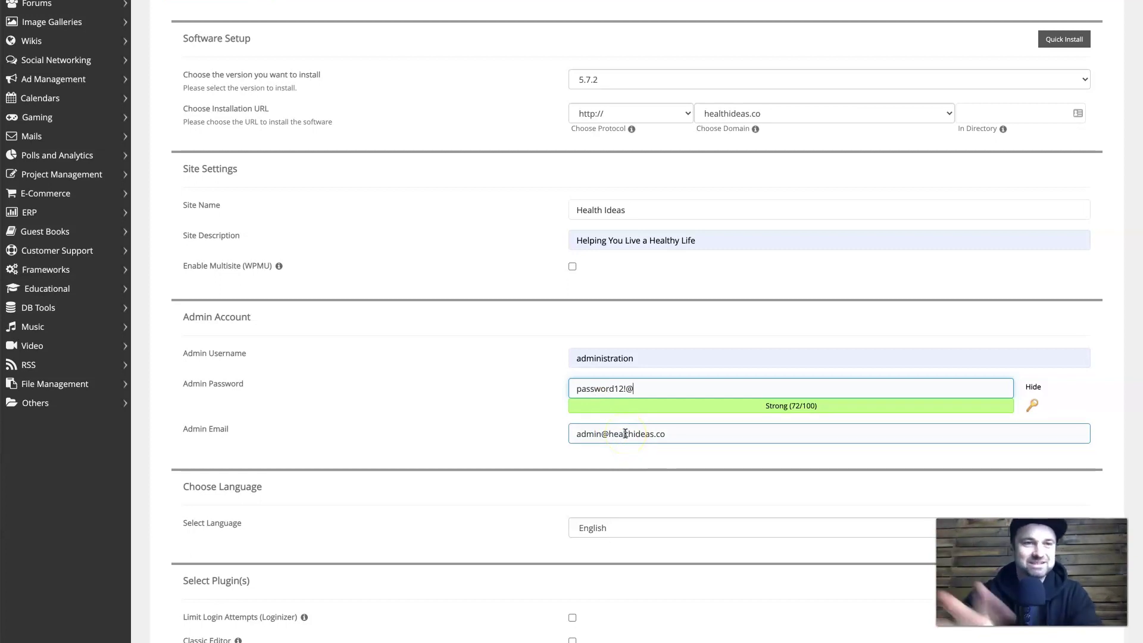
triple_click(625, 433)
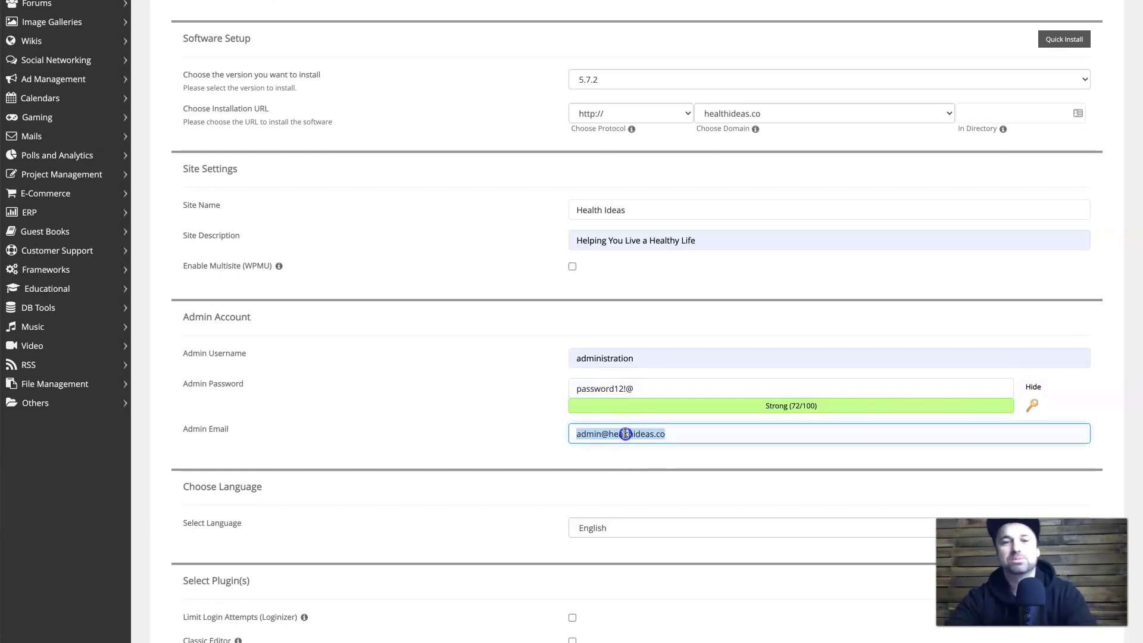
left_click(623, 438)
left_click(617, 388)
left_click(642, 390)
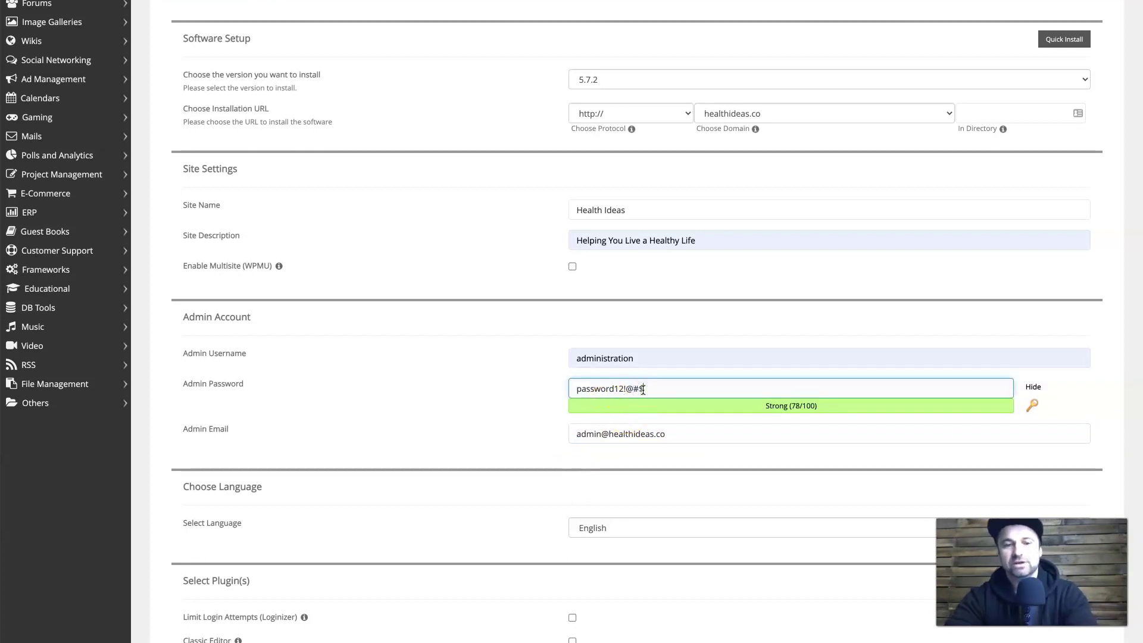
left_click(666, 433)
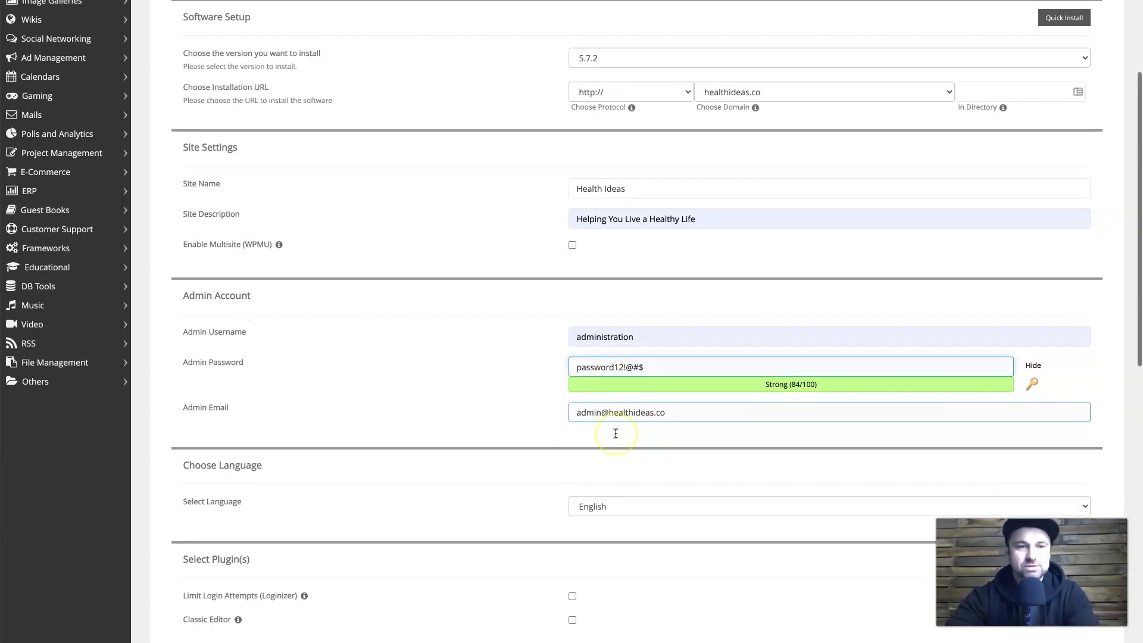
scroll(615, 433, "down", 10)
Submit the WordPress form with English language and optional plugins unticked to start installing.
left_click(646, 499)
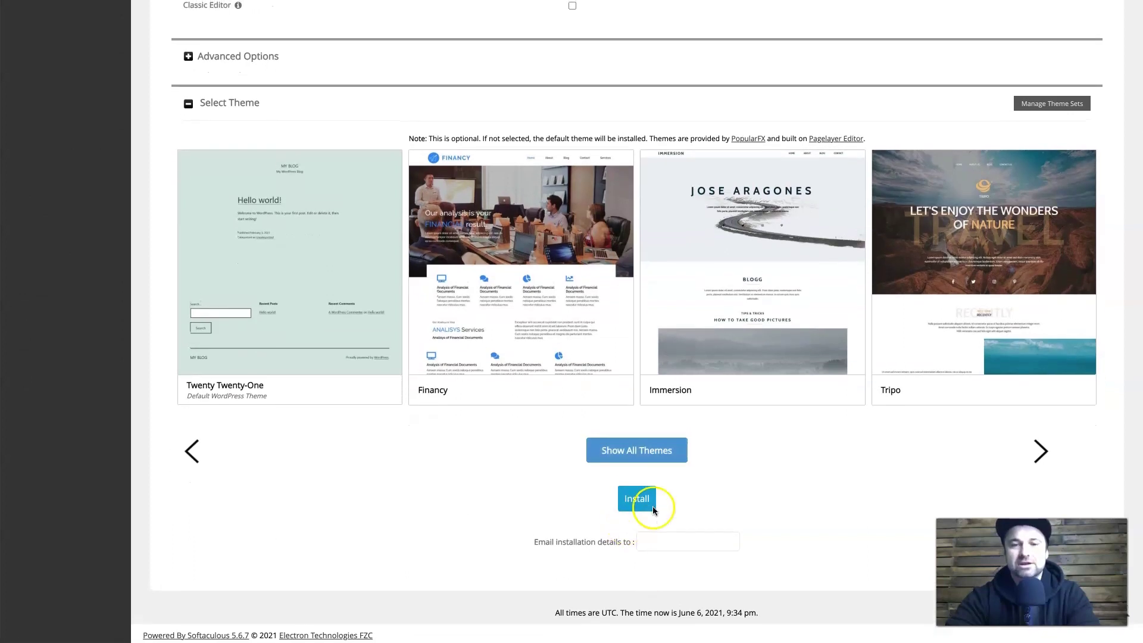
left_click(598, 148)
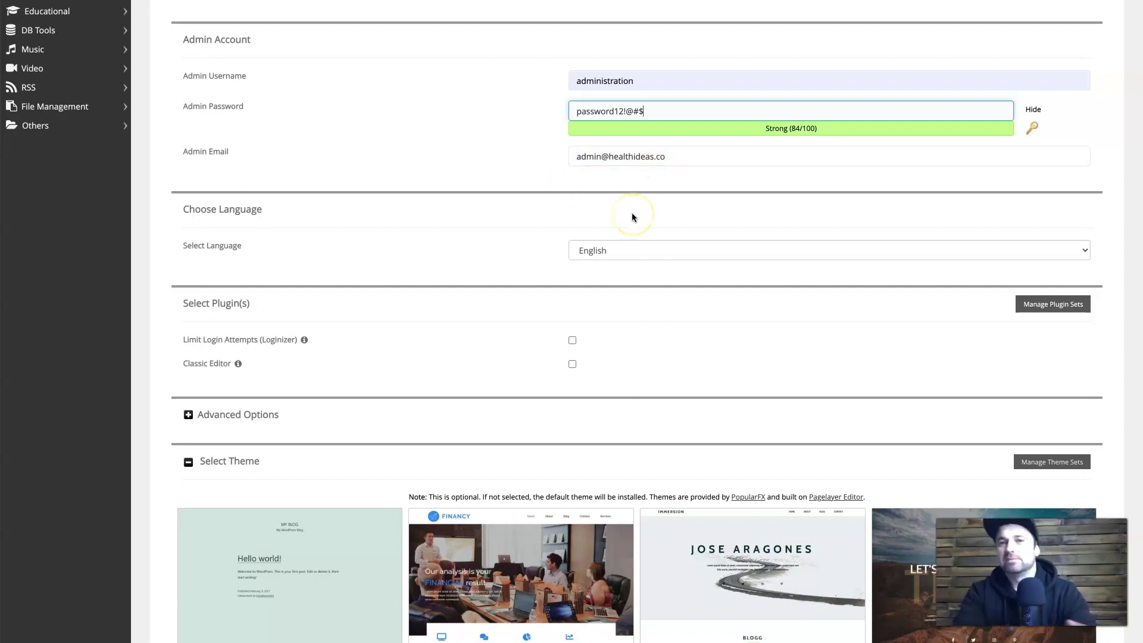
scroll(683, 279, "down", 5)
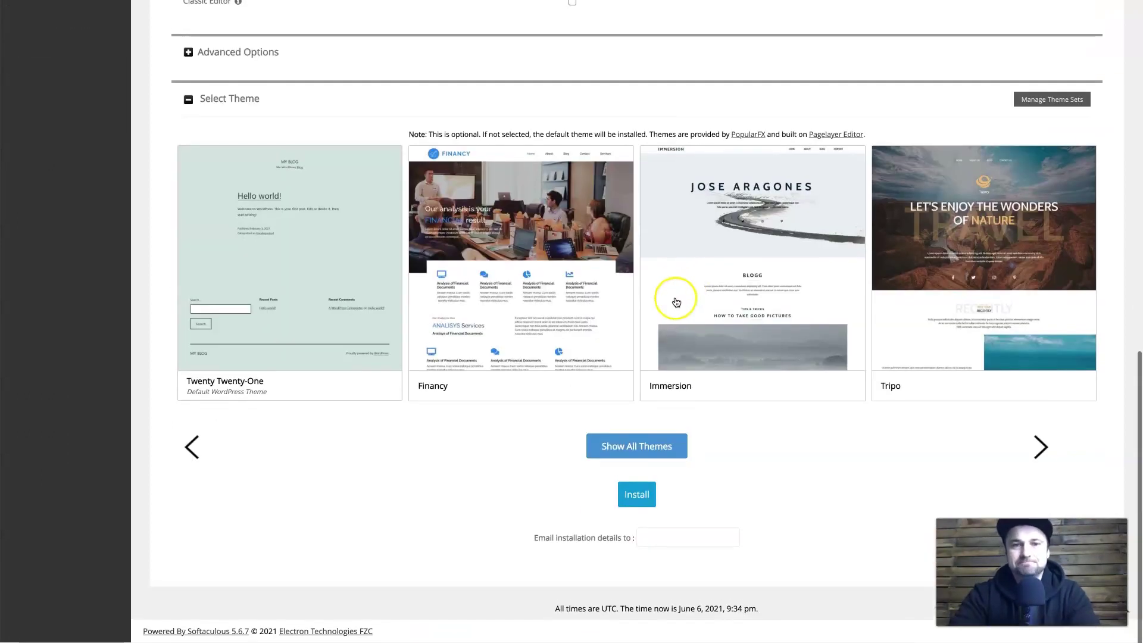
left_click(634, 502)
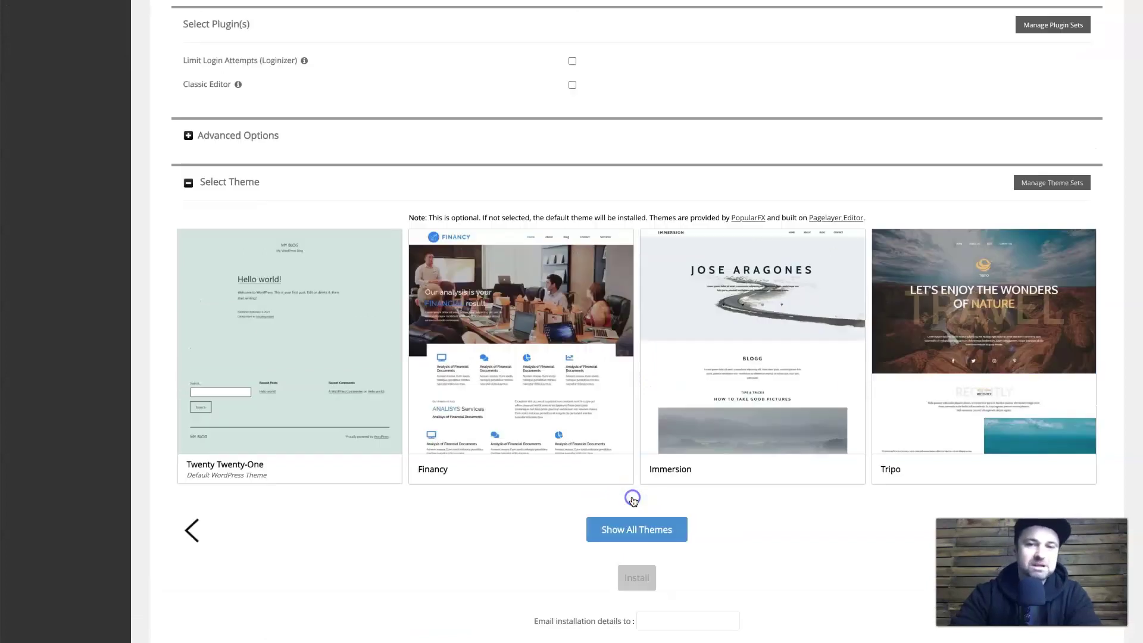
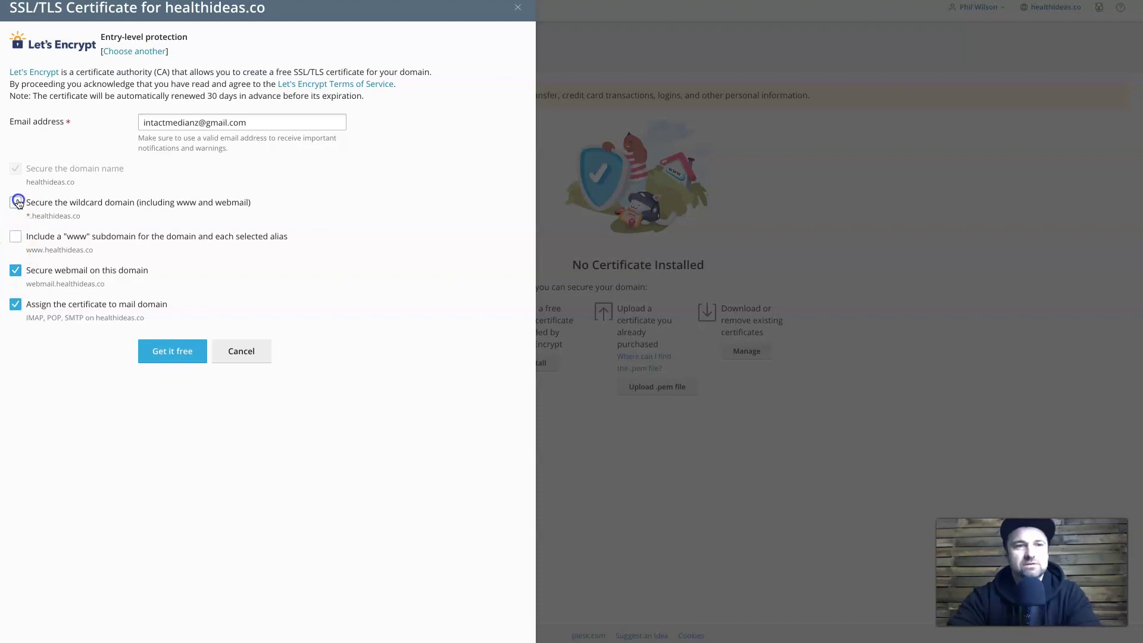
Request the free wildcard Let's Encrypt certificate for healthideas.co and wait for the TXT record prompt.
left_click(179, 349)
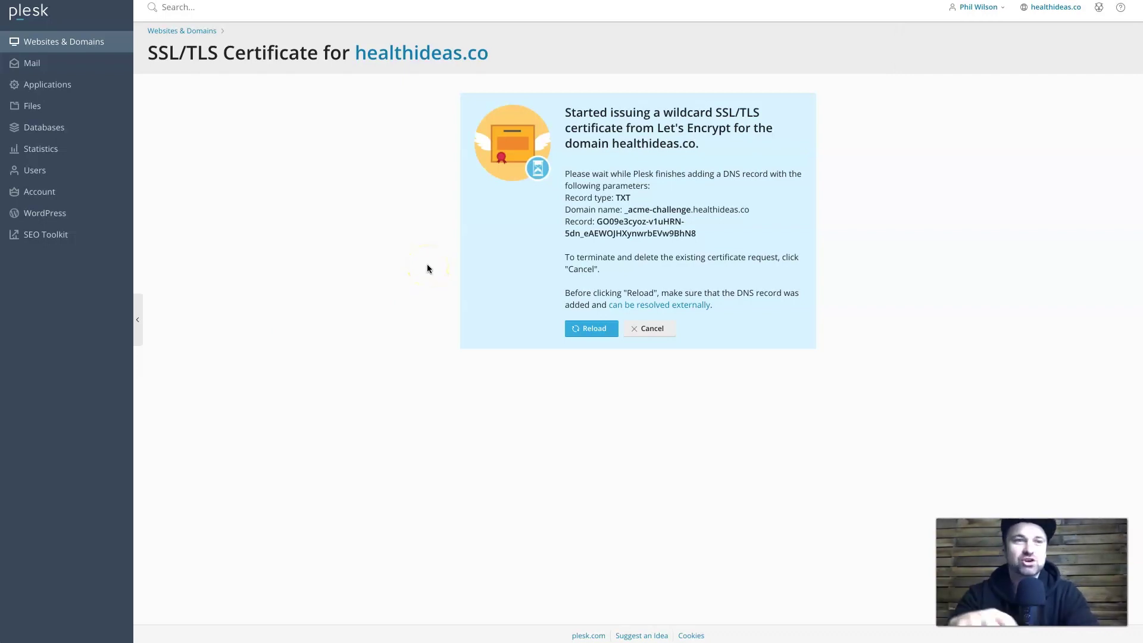
left_click(595, 332)
left_click(420, 409)
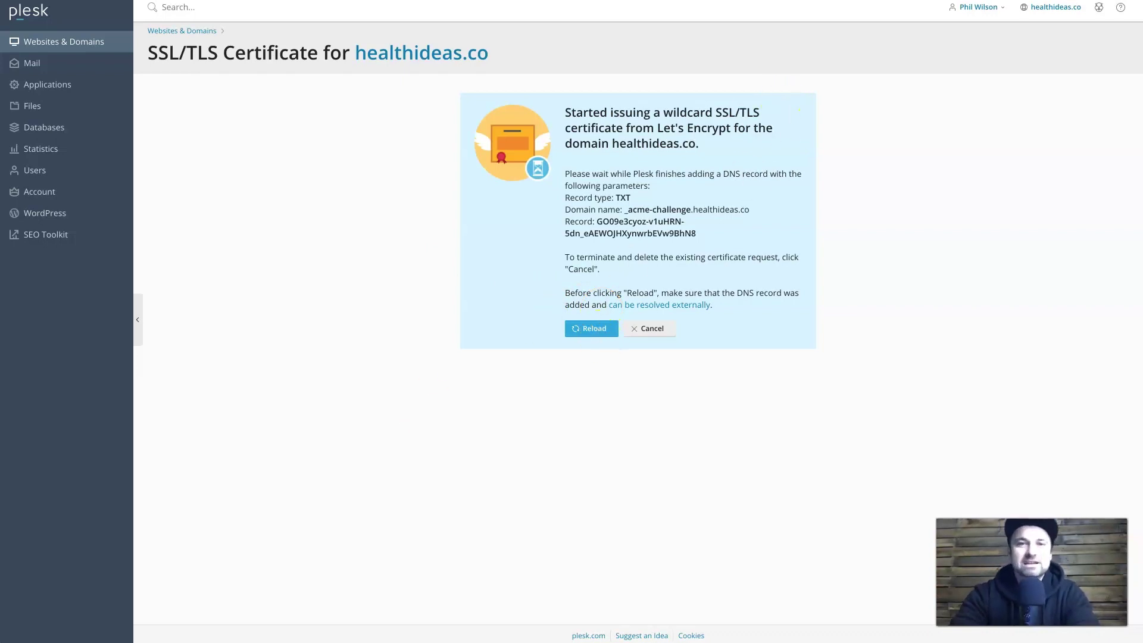
Find 'really simple ssl' in WordPress Add Plugins, then install and activate Really Simple SSL 4.0.15.
left_click(631, 1)
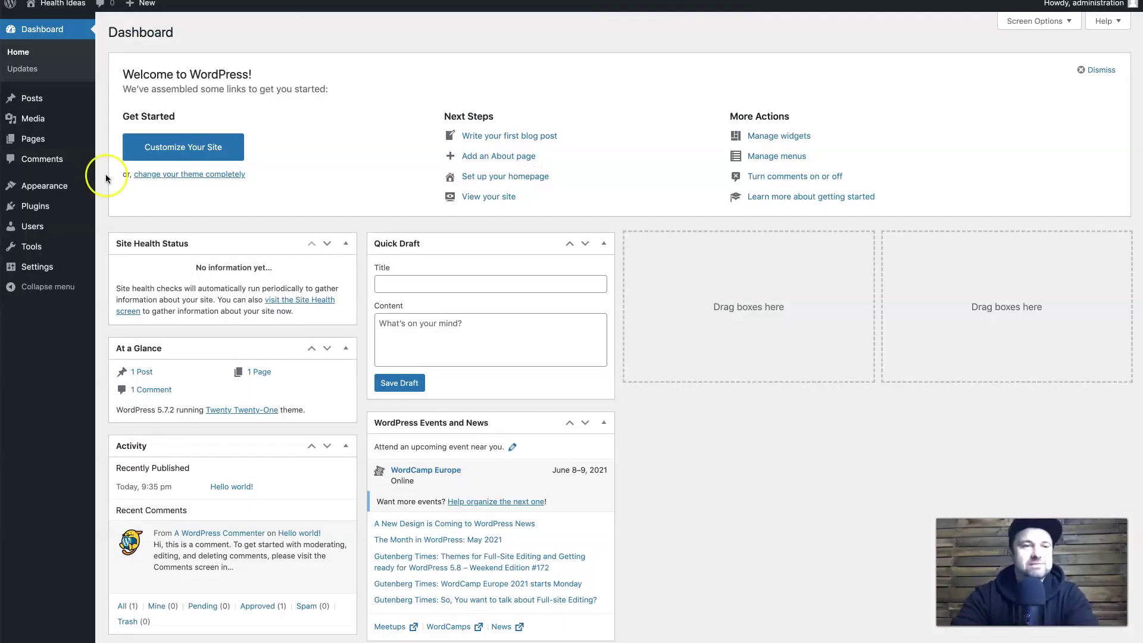
mouse_move(65, 209)
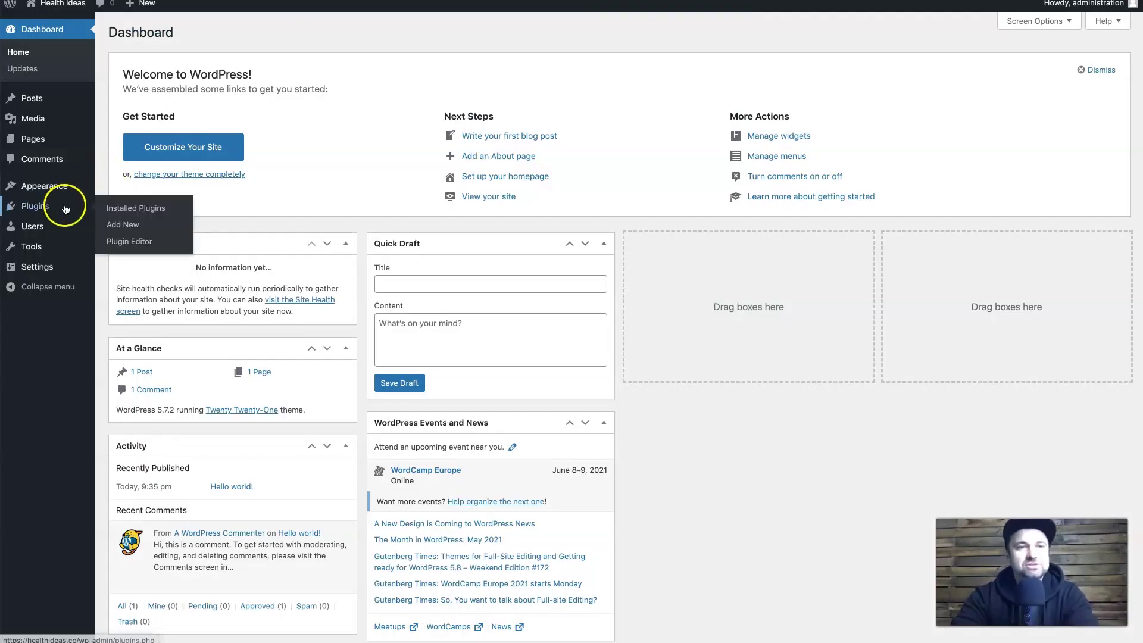
left_click(110, 227)
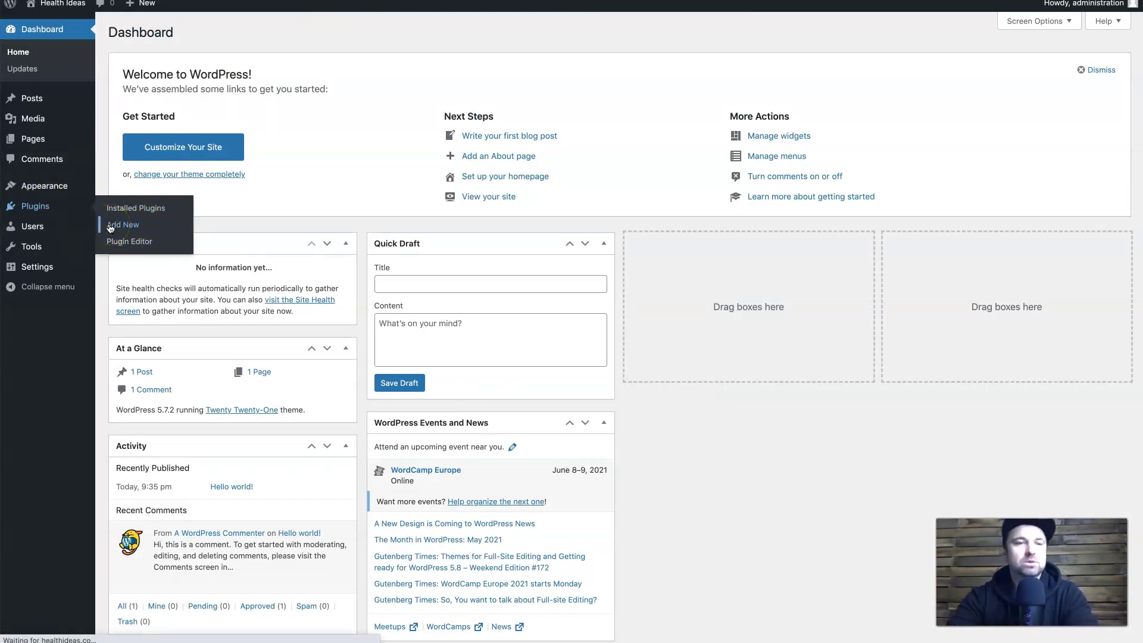
left_click(376, 271)
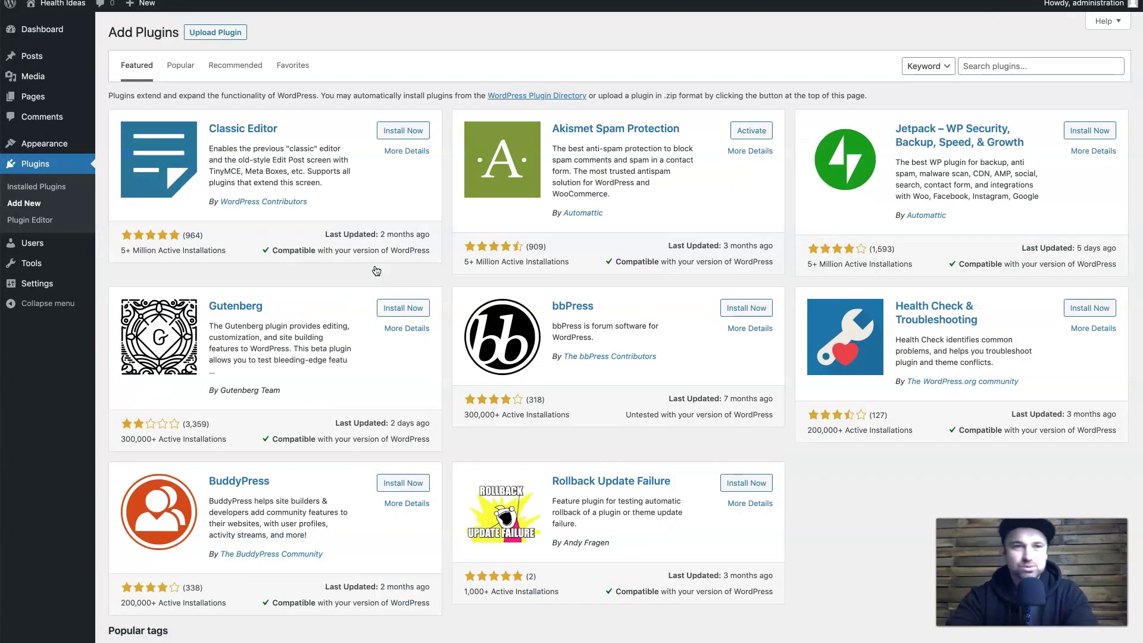
left_click(981, 71)
type("really")
type(" smipl")
key("BackSpace")
key("BackSpace")
key("BackSpace")
key("BackSpace")
type("imple ssl")
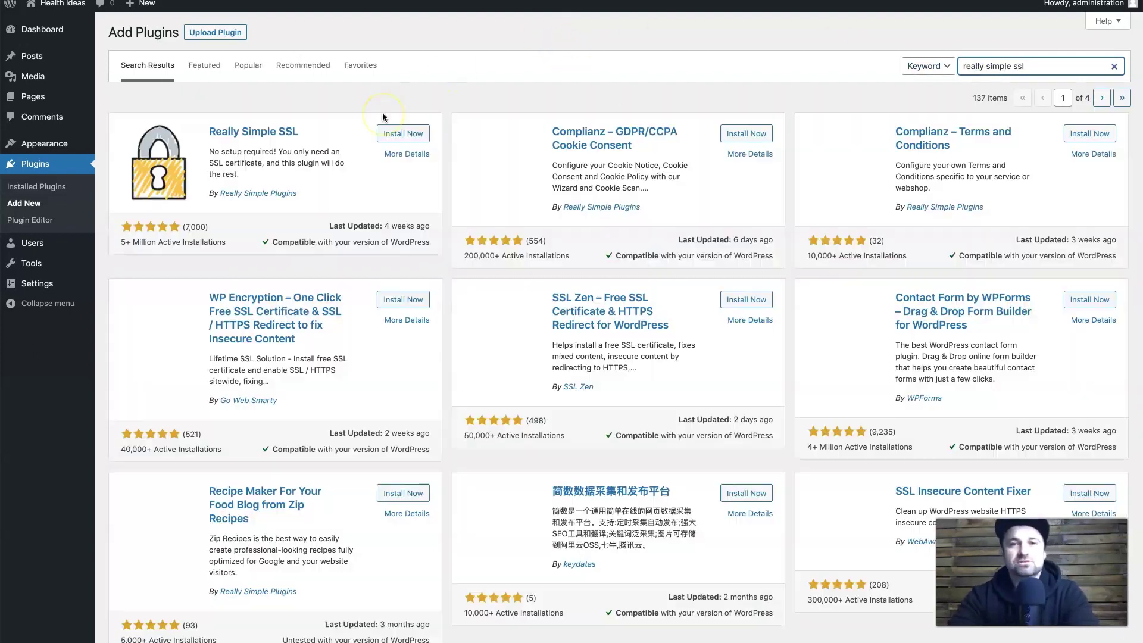
left_click(409, 135)
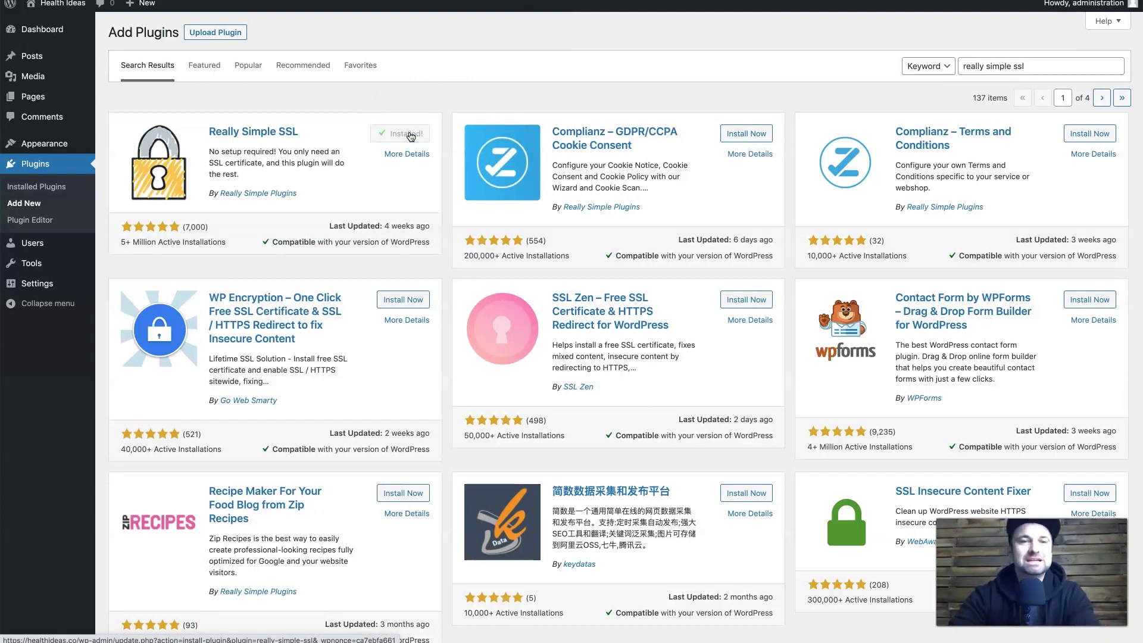
left_click(408, 135)
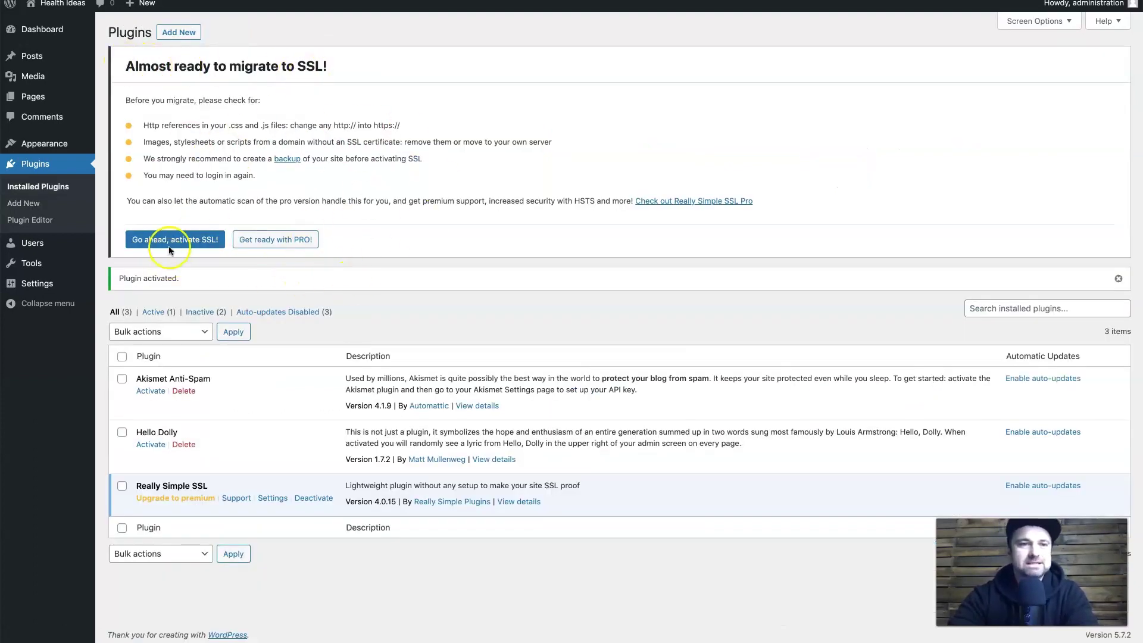
Activate SSL on the site and log back in to the WordPress admin area.
left_click(163, 242)
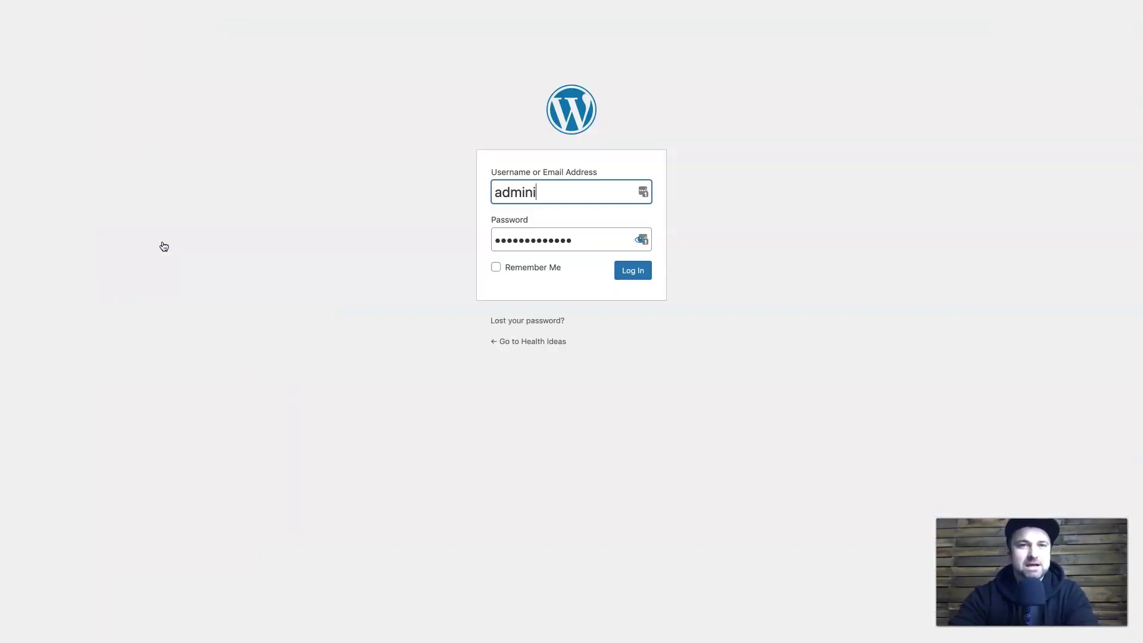
left_click(636, 273)
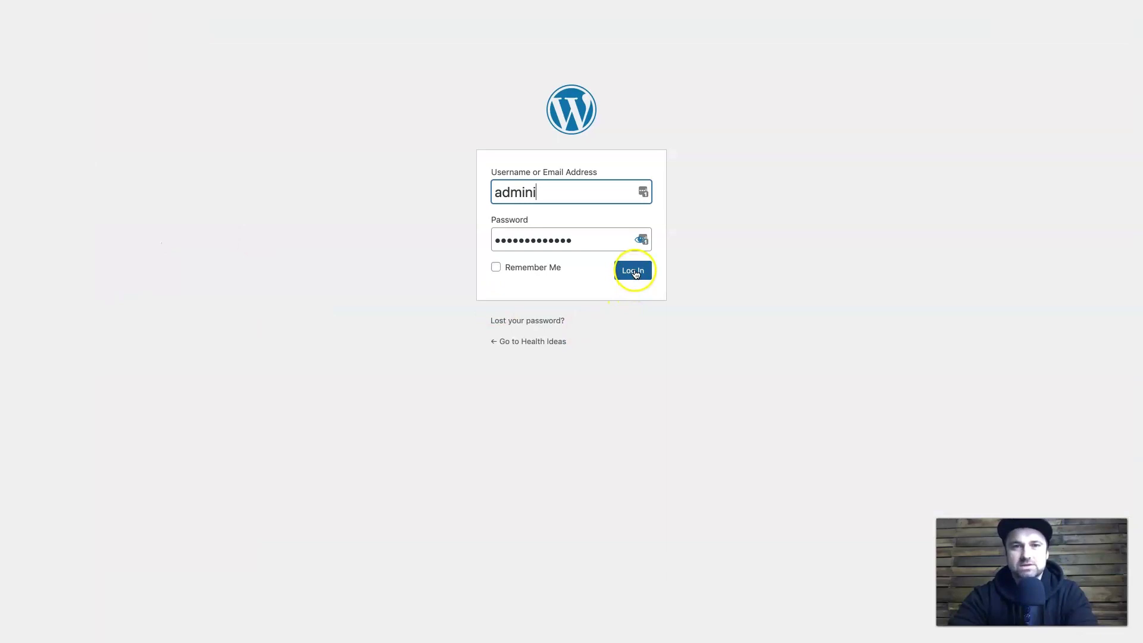
double_click(530, 191)
type("administration")
key("Return")
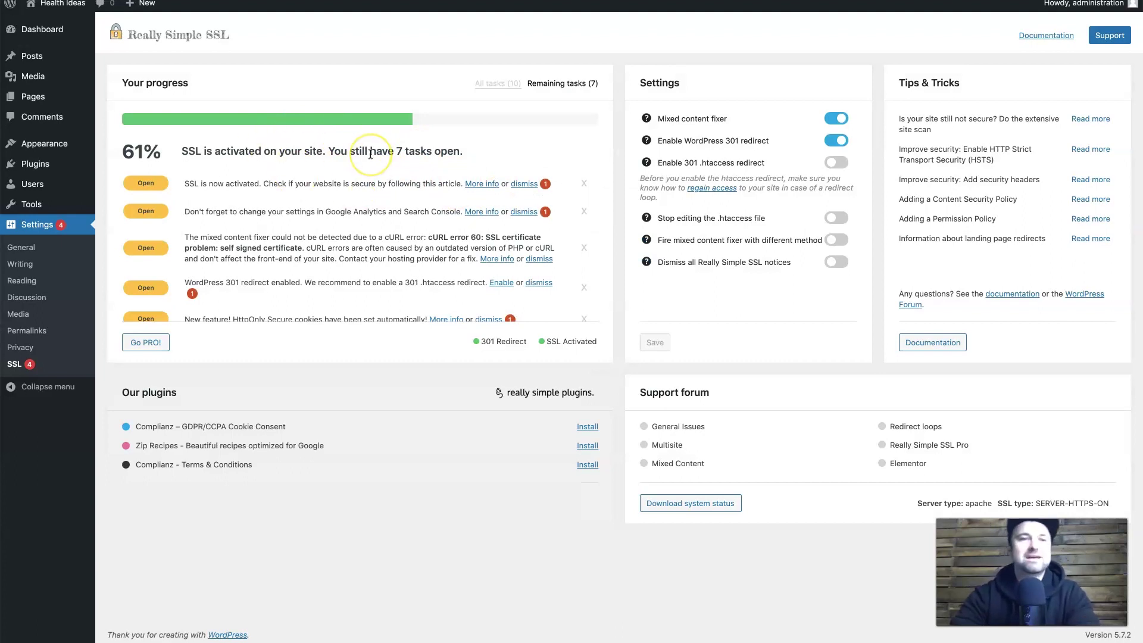
Review the Really Simple SSL panel showing SSL activated, 61% progress and seven open tasks.
scroll(409, 211, "down", 2)
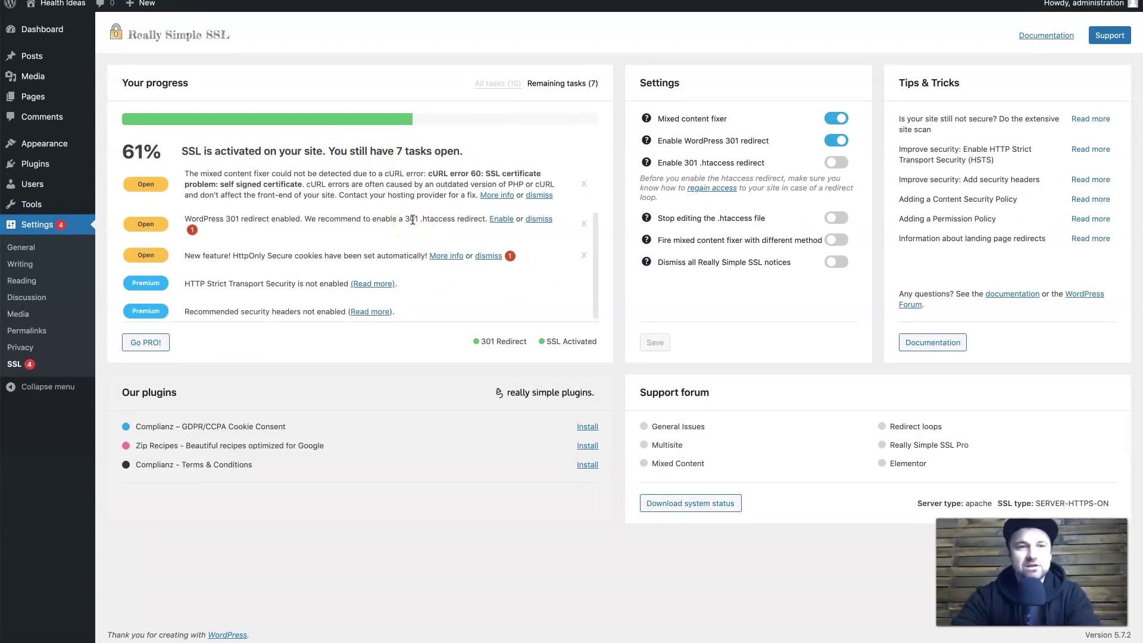
scroll(412, 220, "up", 2)
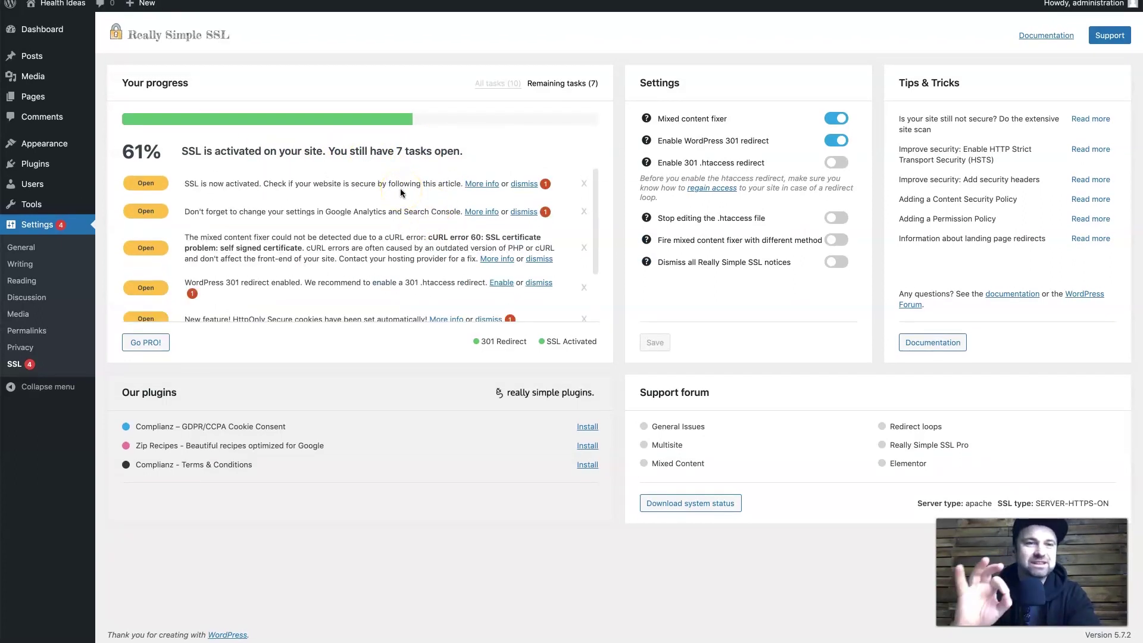
left_click_drag(186, 183, 249, 182)
scroll(411, 232, "down", 2)
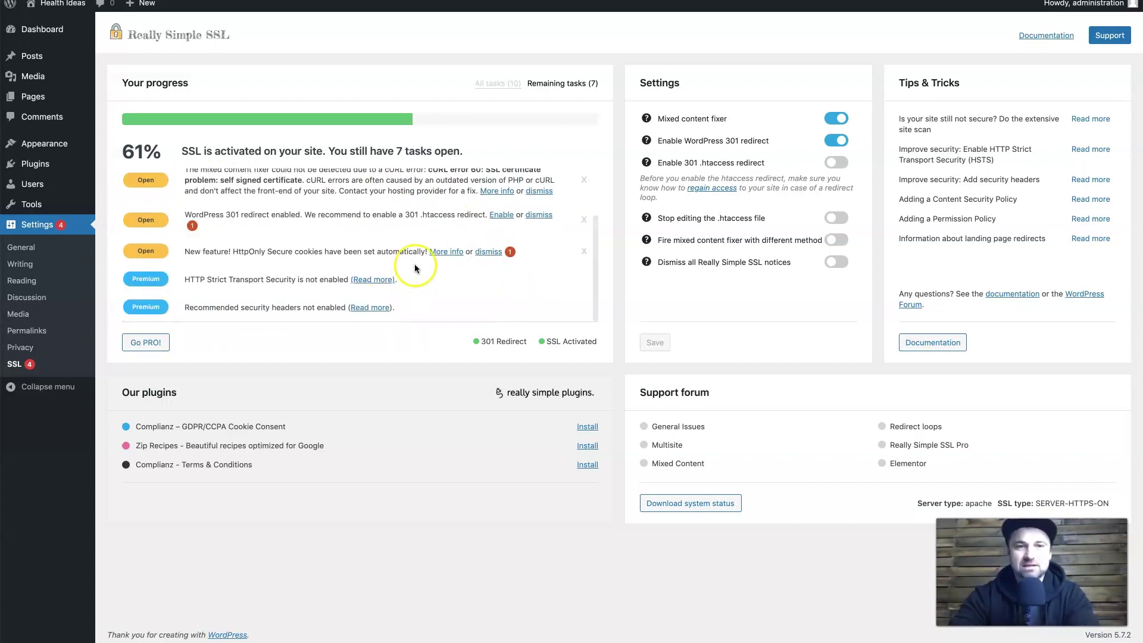
scroll(387, 280, "up", 2)
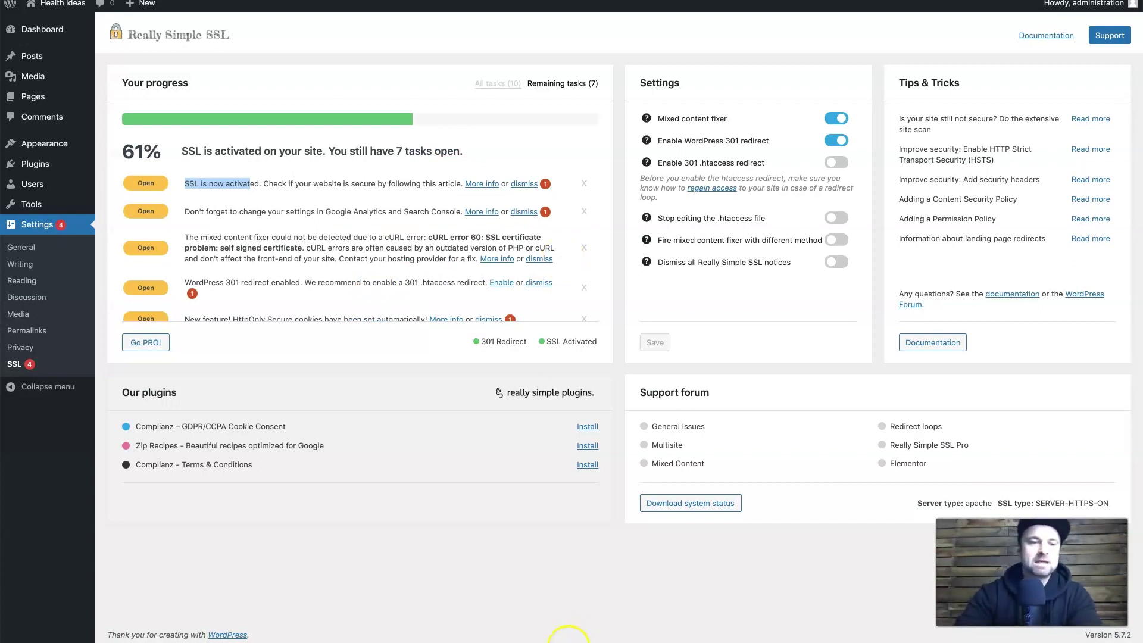
left_click(569, 632)
mouse_move(60, 139)
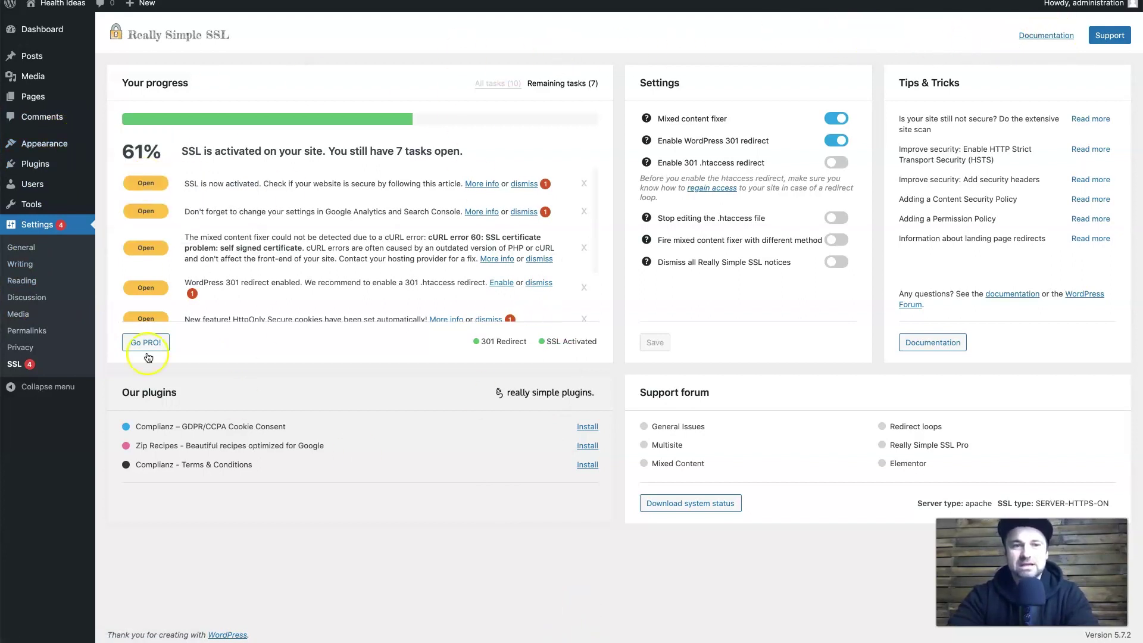
mouse_move(64, 68)
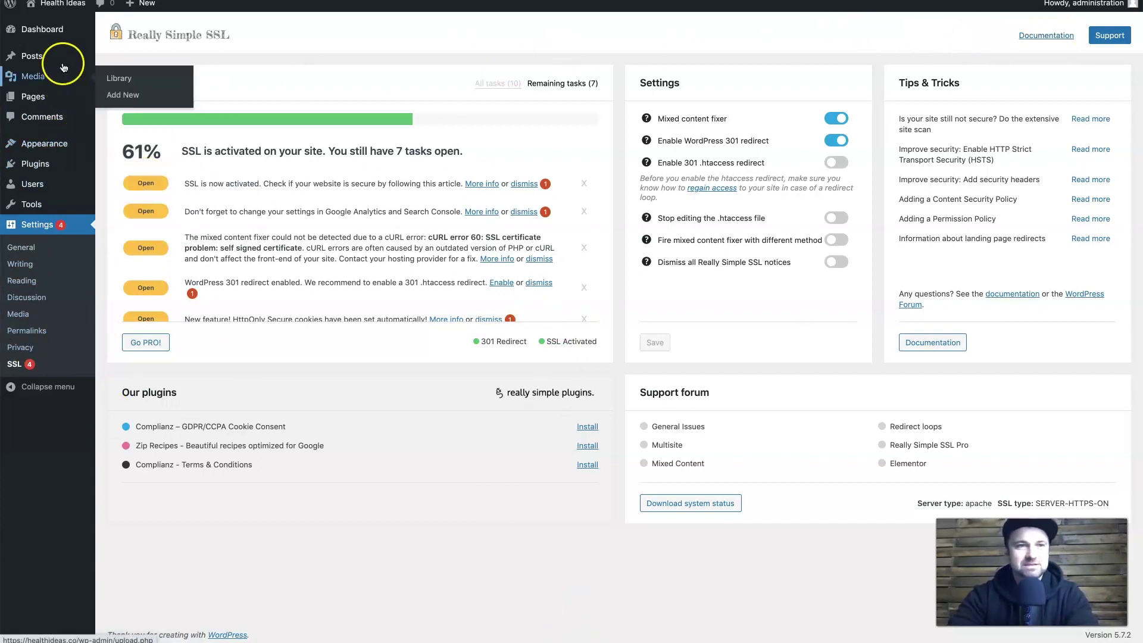
Glance at the public Health Ideas front page, then return to WordPress Add Plugins.
left_click(68, 24)
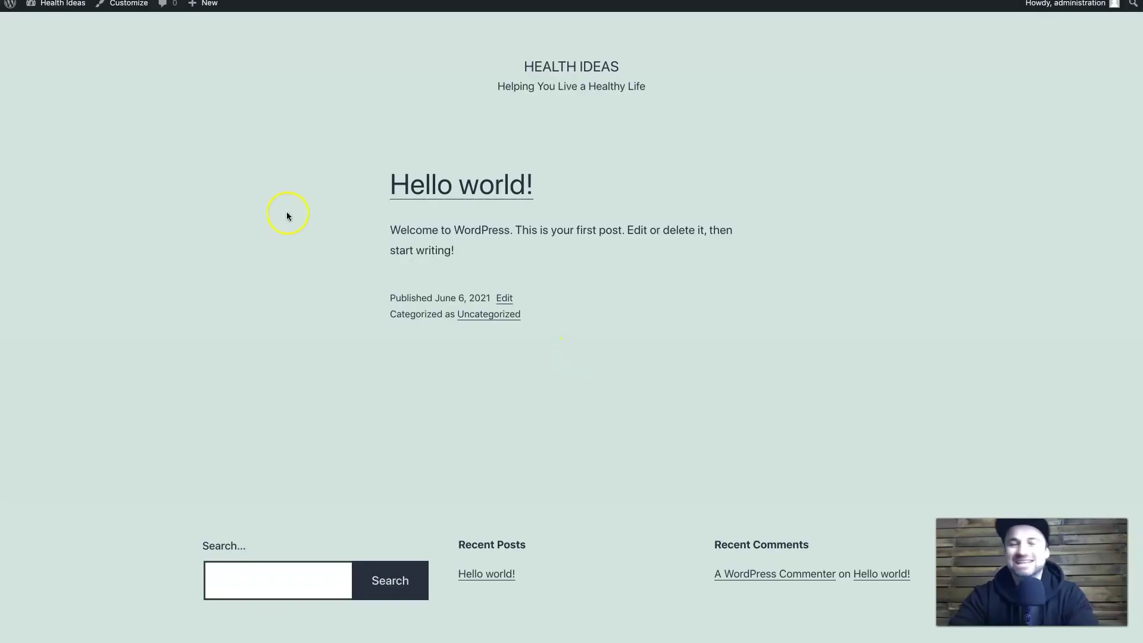
right_click(89, 136)
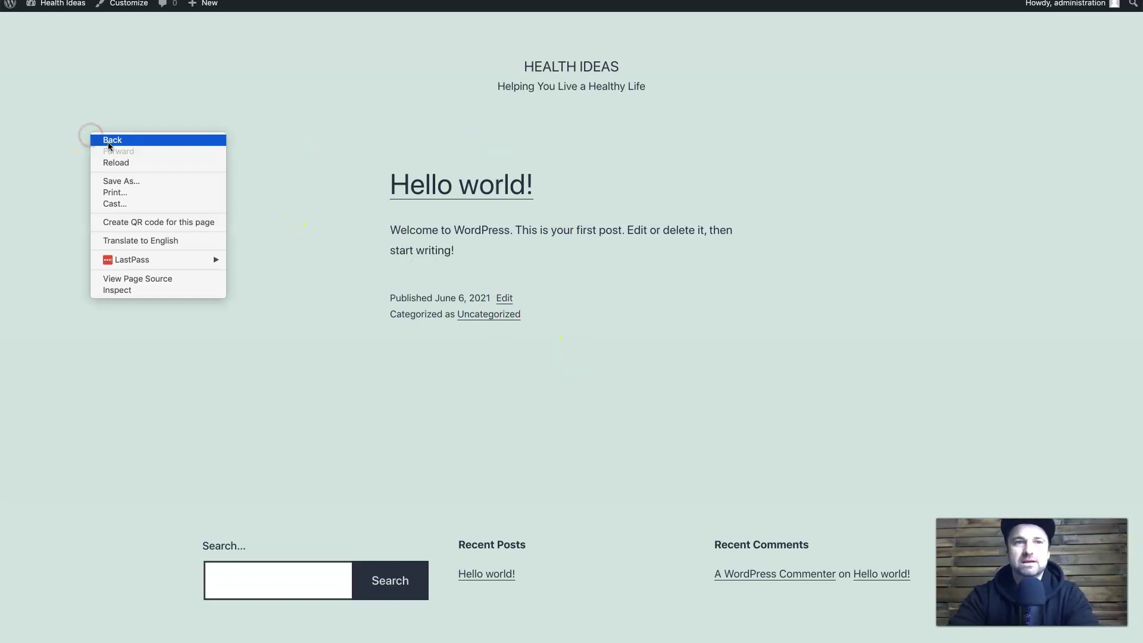
left_click(108, 145)
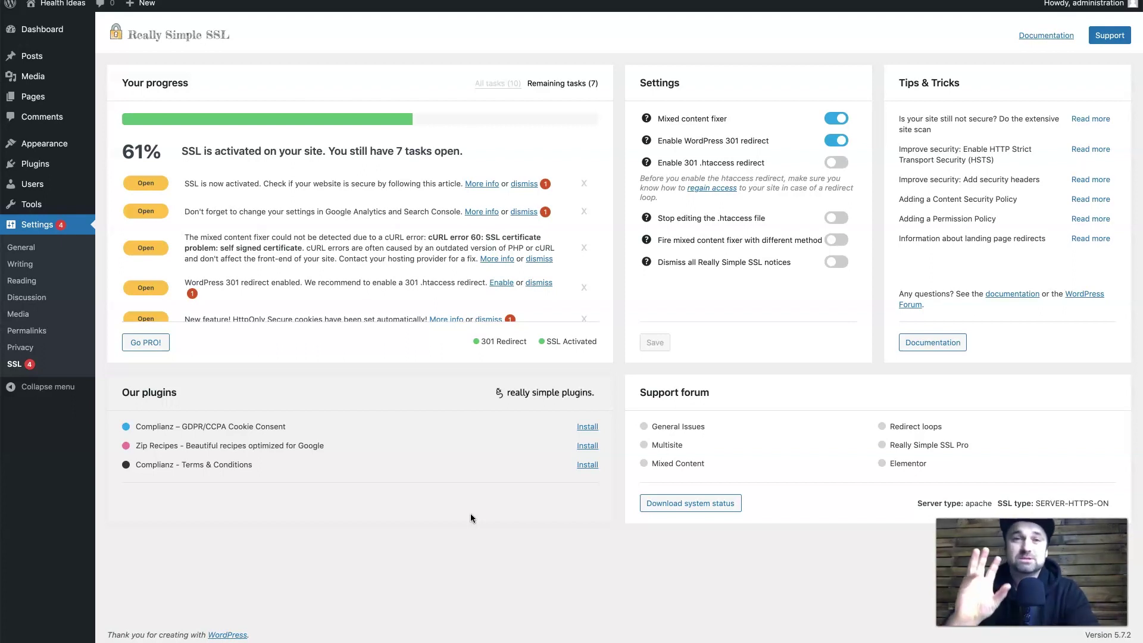
left_click(348, 266)
left_click(387, 485)
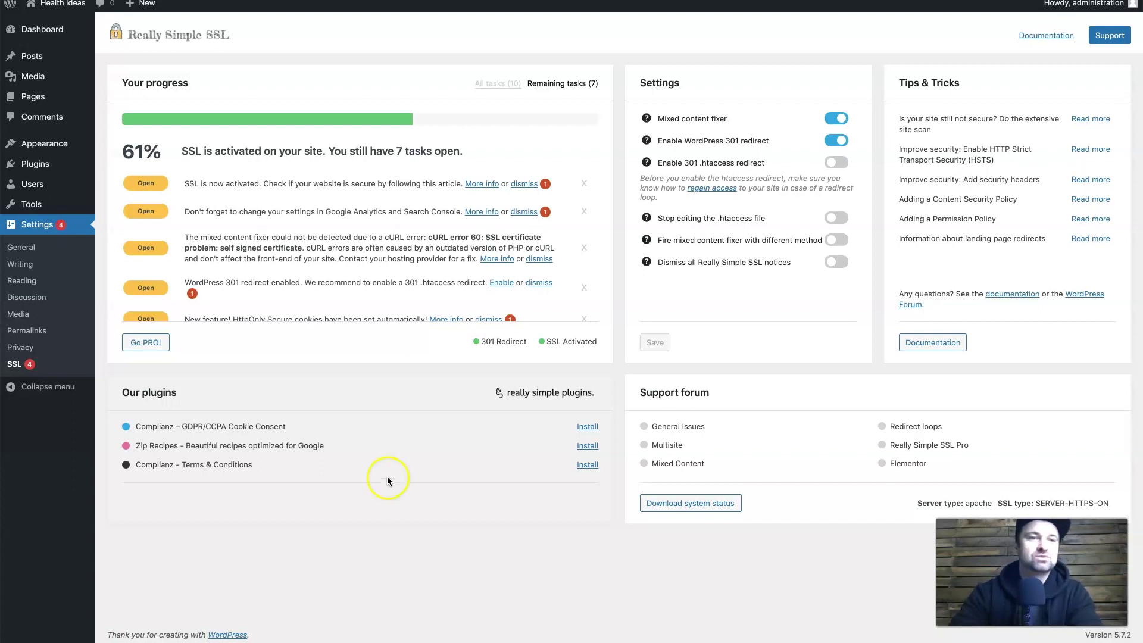
mouse_move(53, 162)
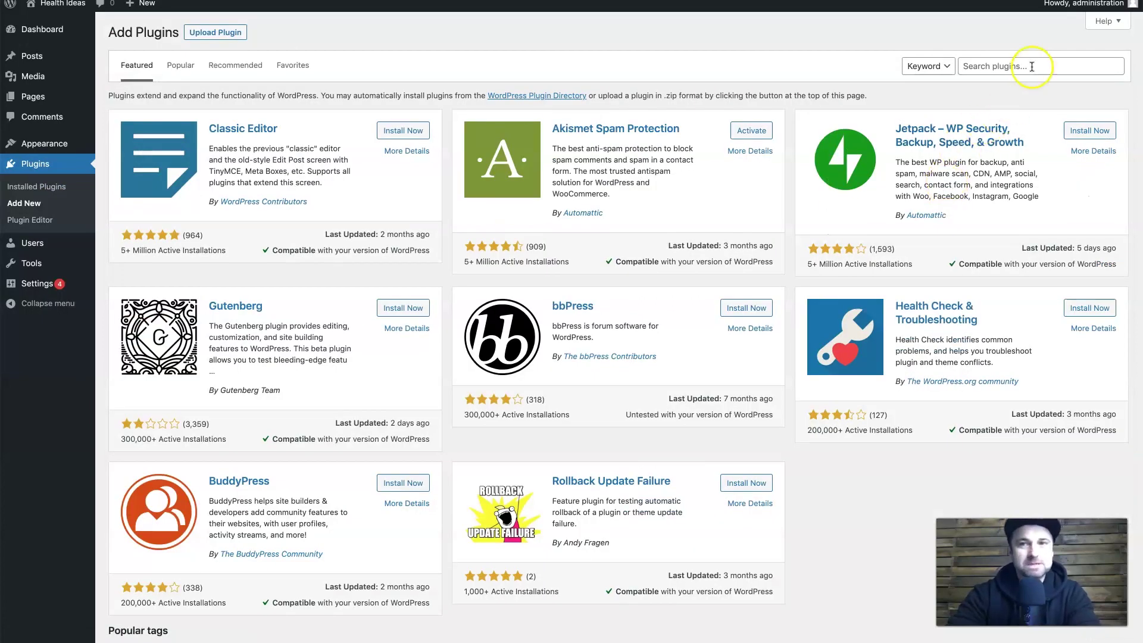
Install and activate All-in-One WP Migration 7.43 from an 'all in one' search, then open Export Site.
left_click(1031, 66)
type("all in one")
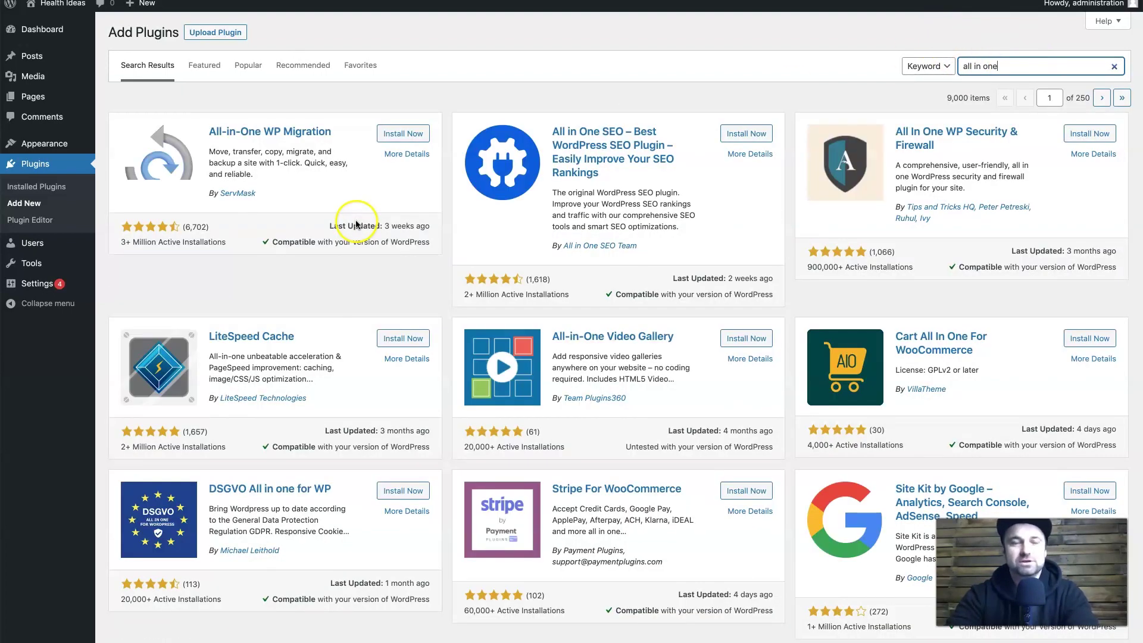
left_click(396, 135)
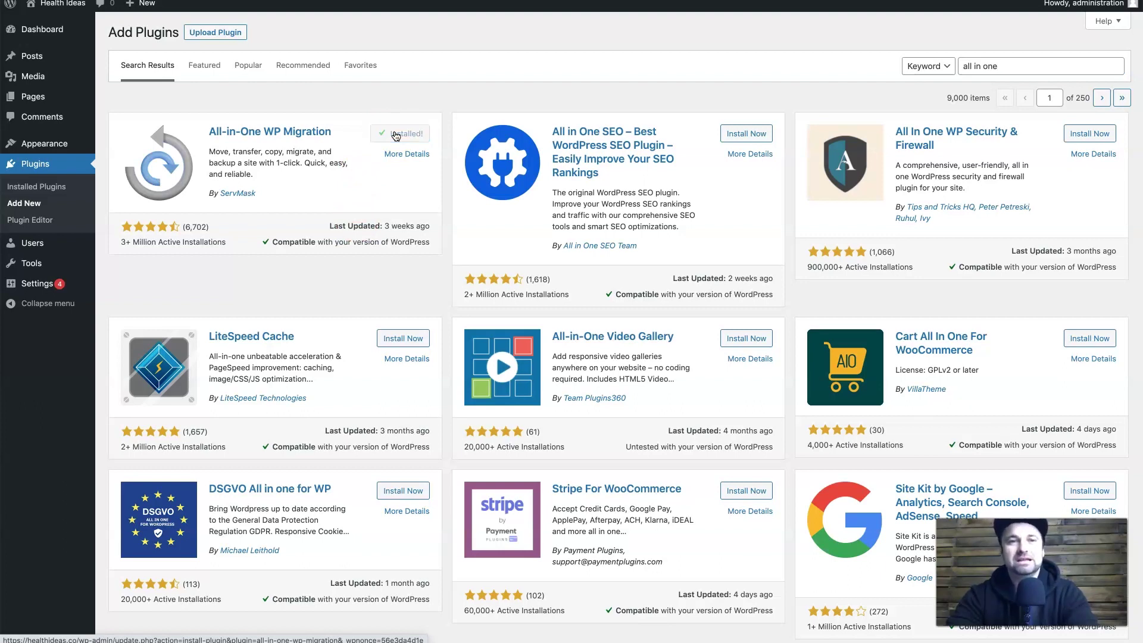
left_click(396, 135)
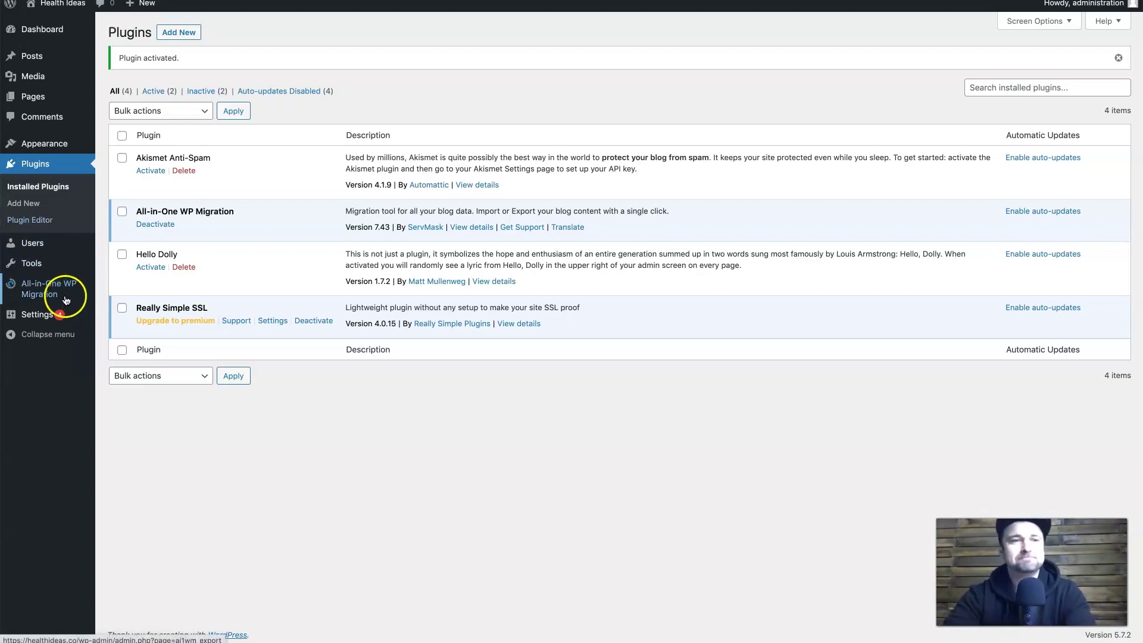
mouse_move(66, 289)
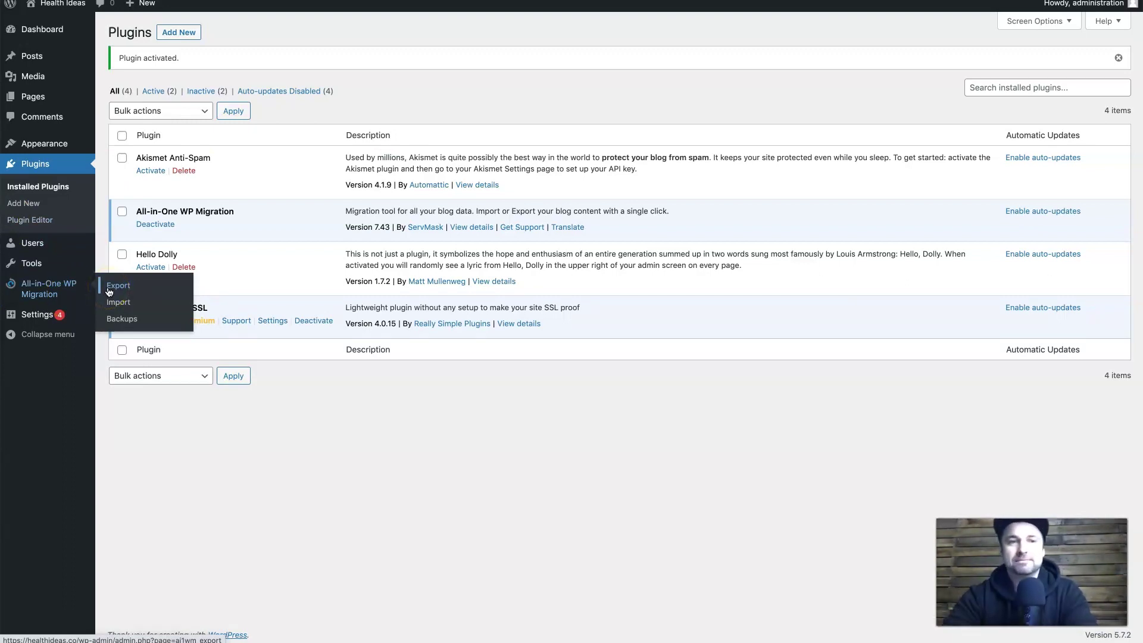
left_click(109, 290)
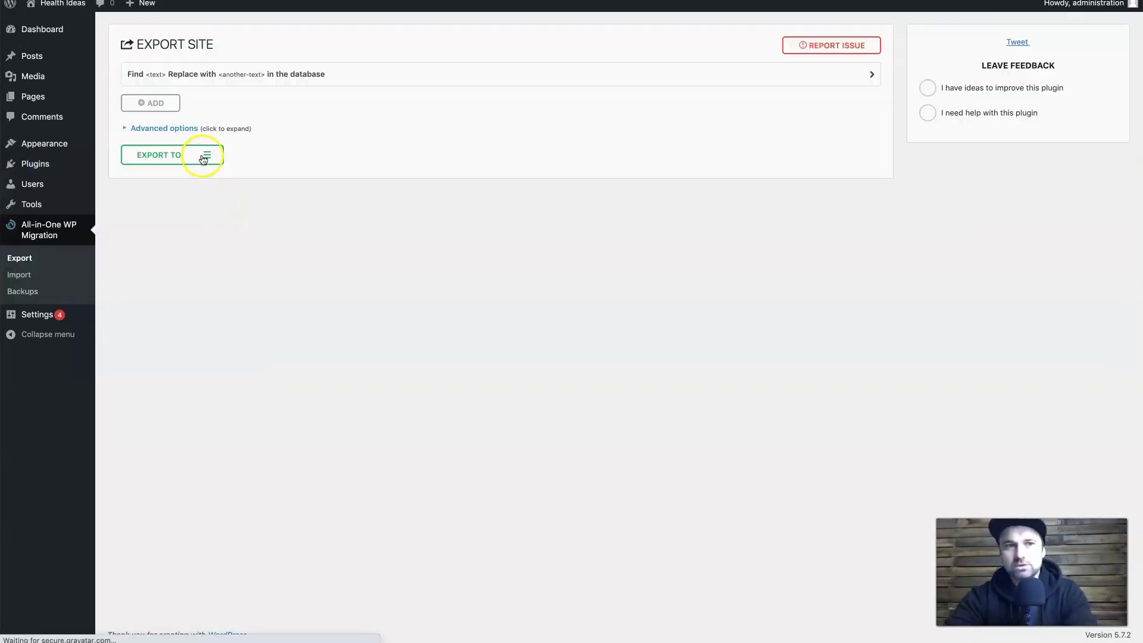
left_click(206, 156)
left_click(166, 174)
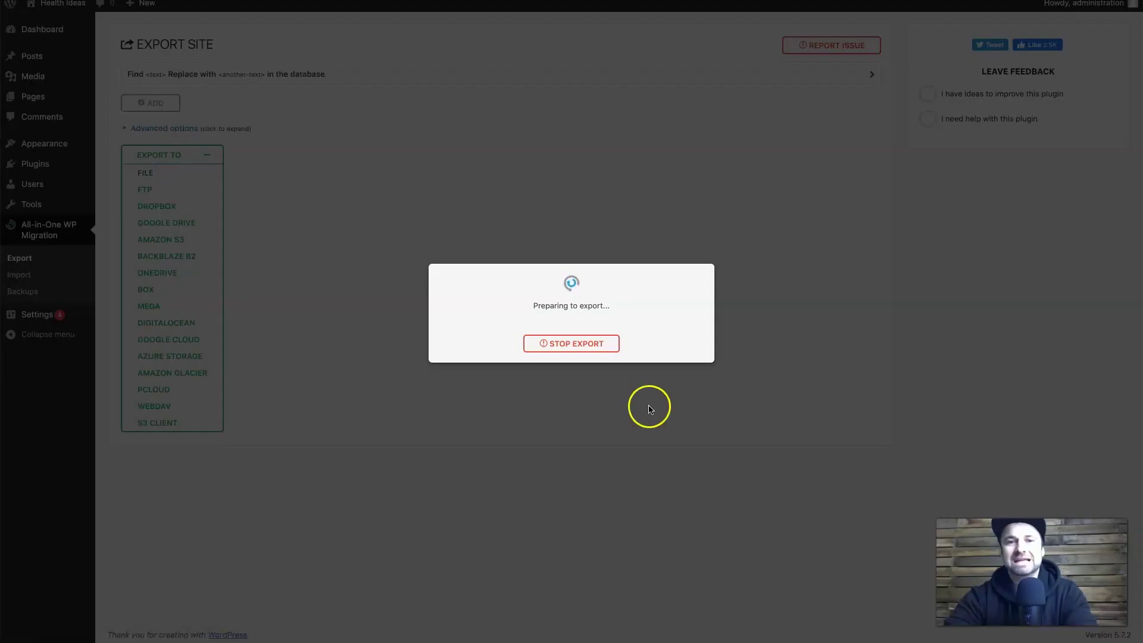
left_click(591, 345)
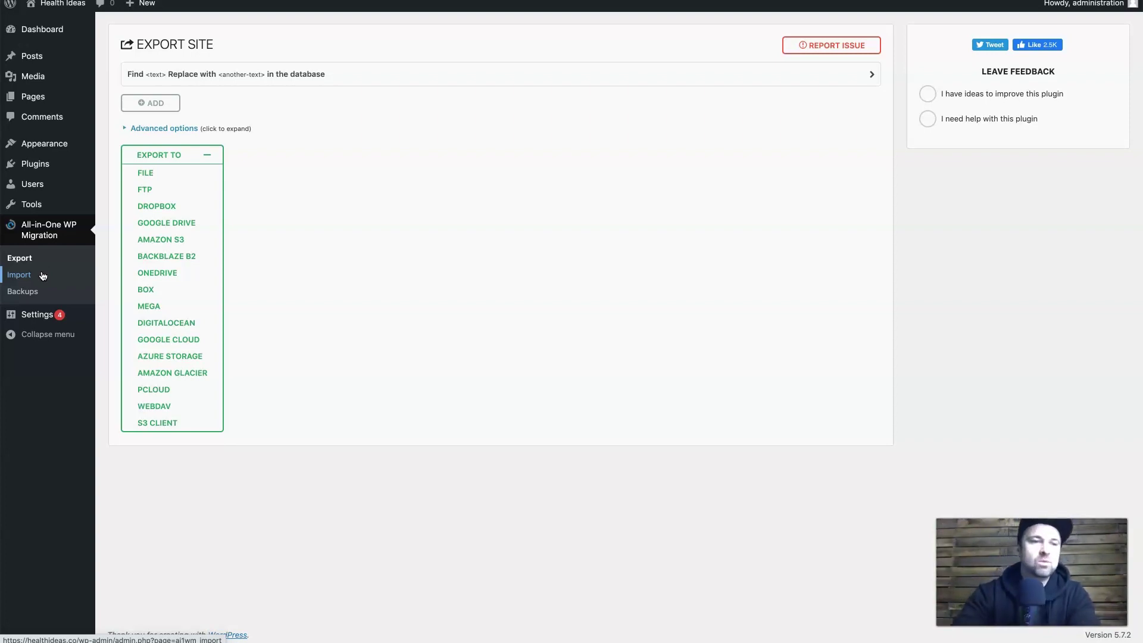
Upload the .wpress site backup from Downloads on All-in-One WP Migration's Import Site page.
left_click(43, 275)
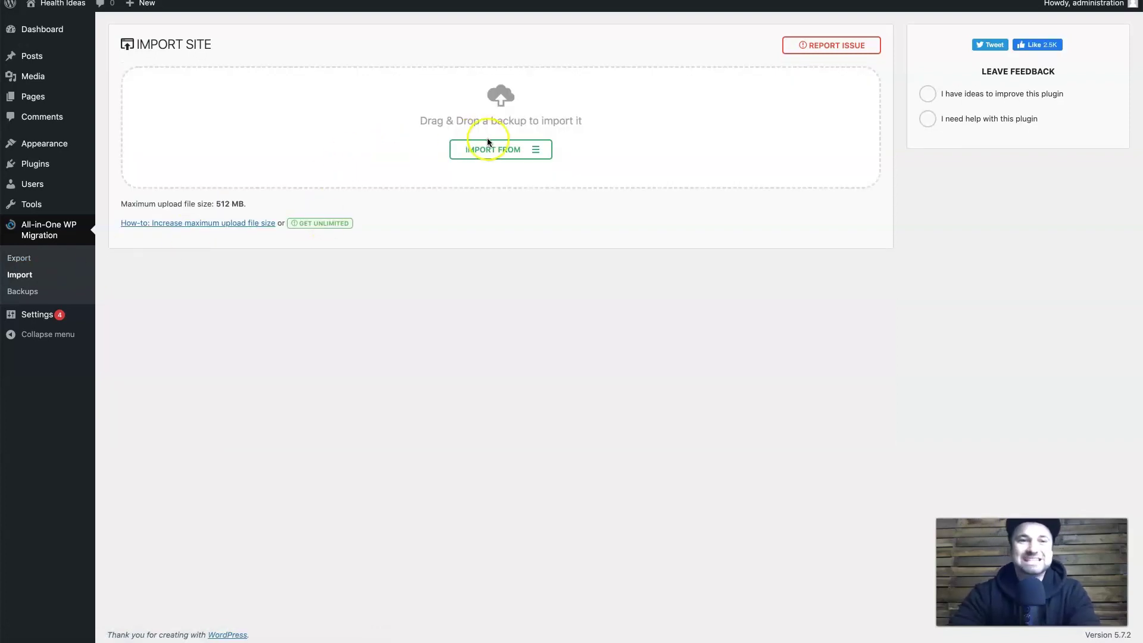
left_click(505, 147)
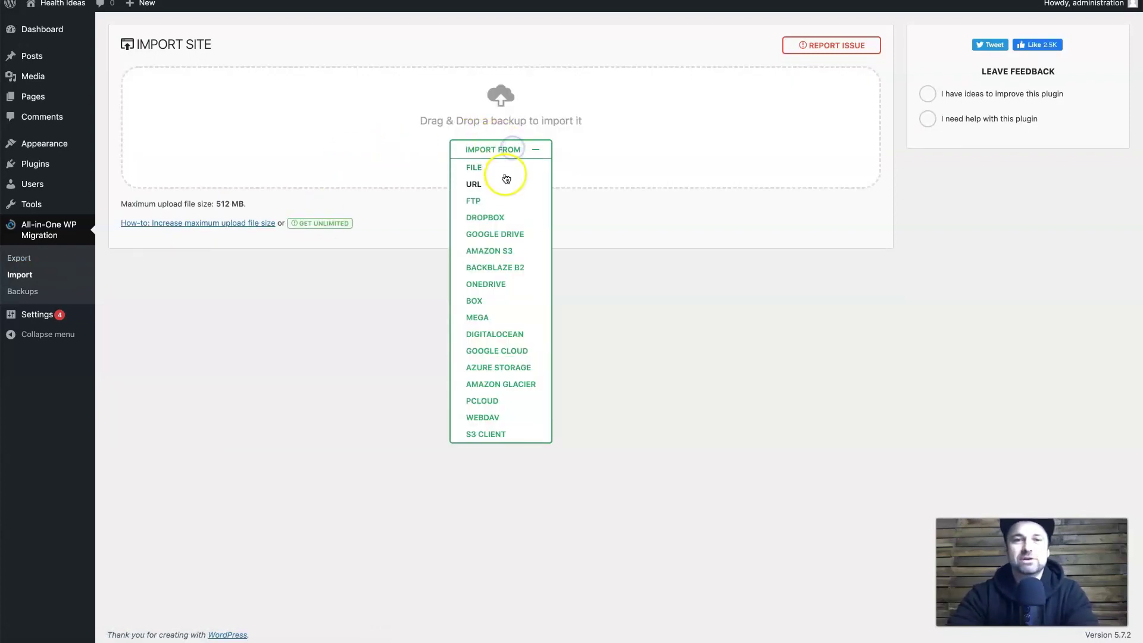
left_click(508, 168)
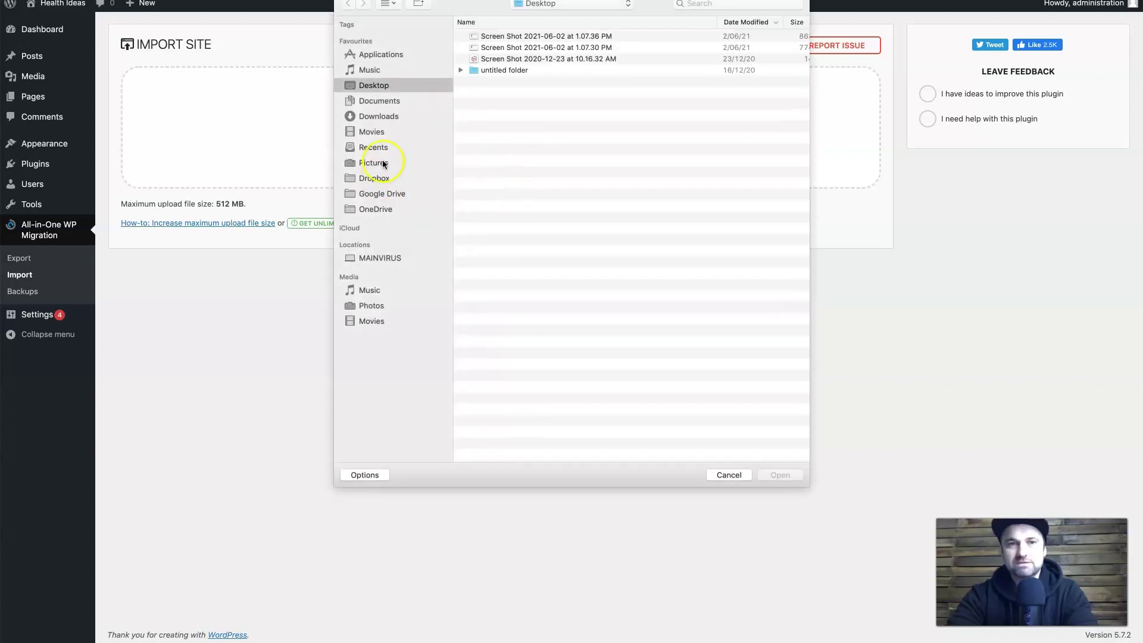
left_click(402, 116)
double_click(527, 36)
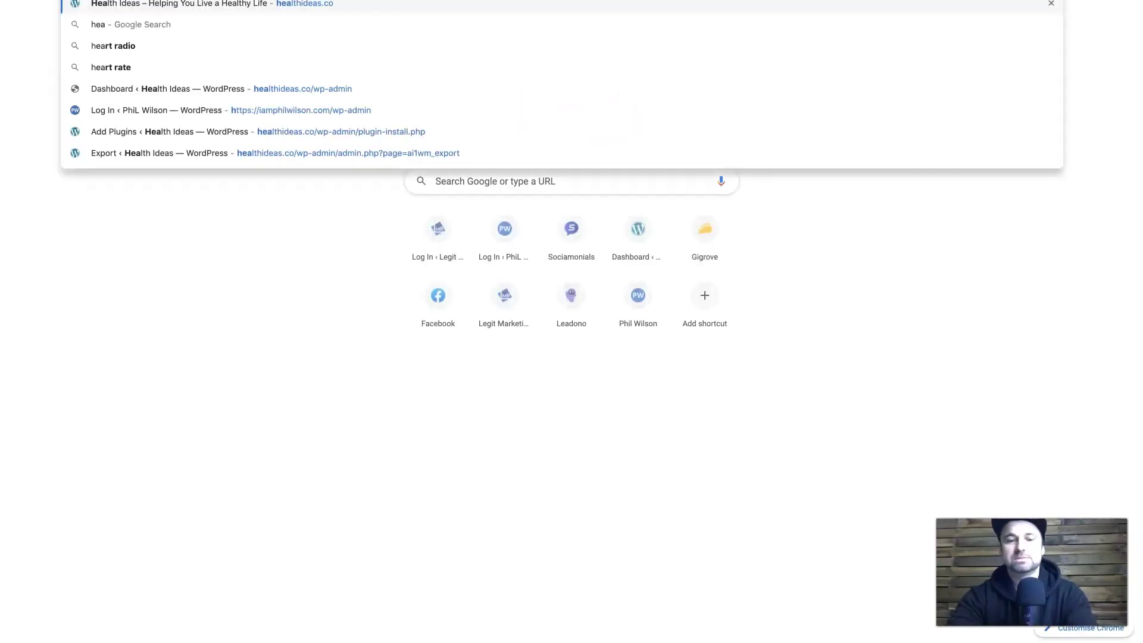
type("lthide")
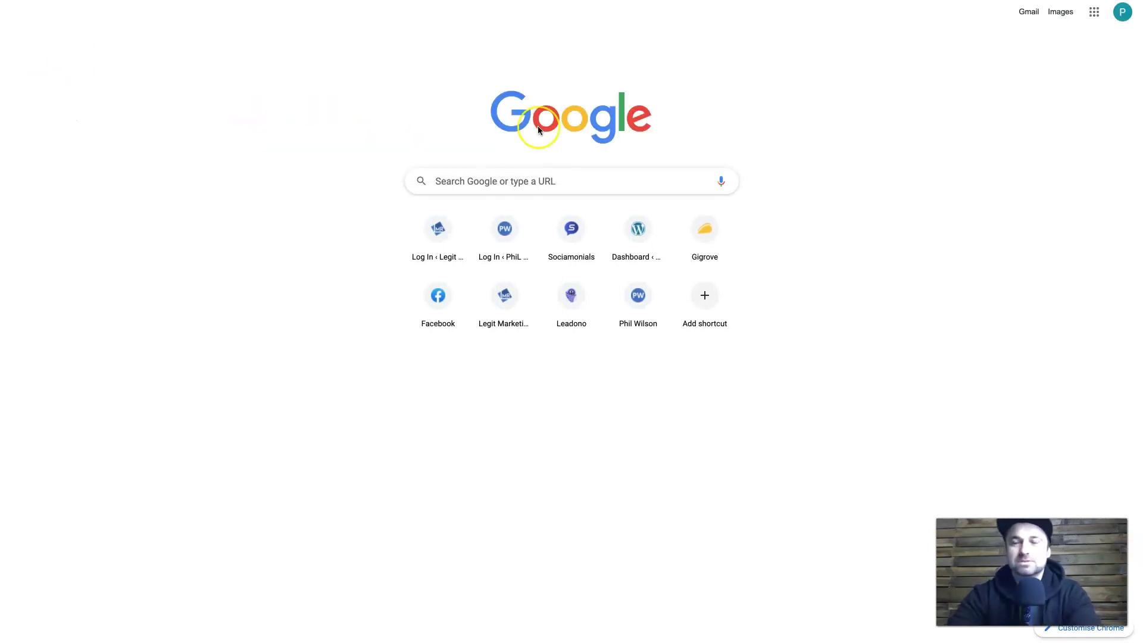
left_click(493, 440)
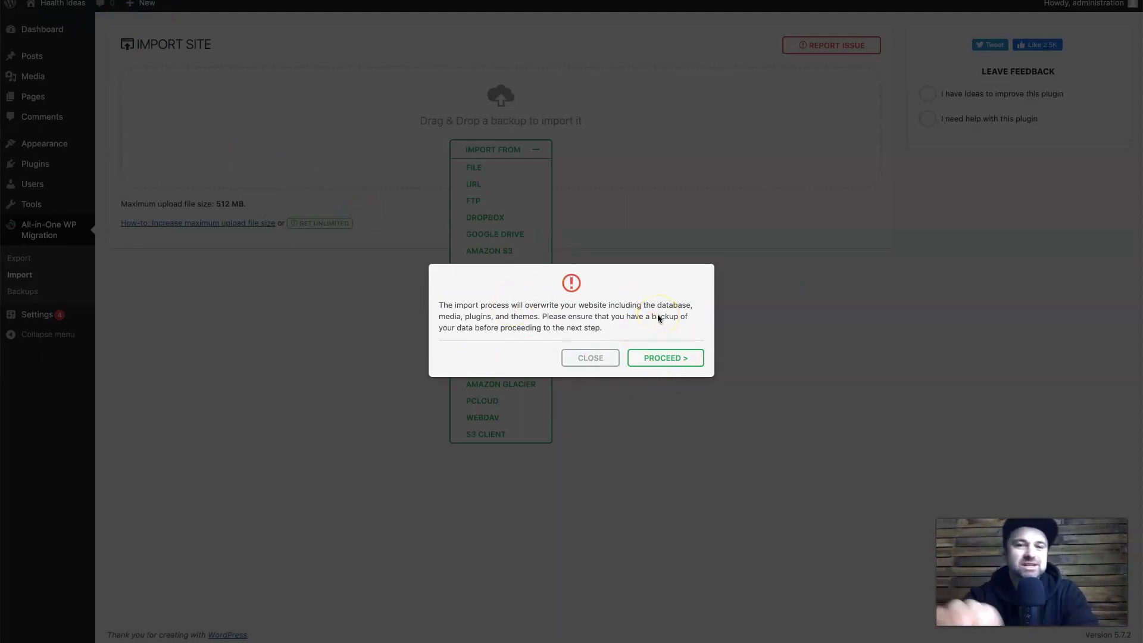
Confirm overwriting the website, finish the import, and reload the Health Ideas front page.
left_click(673, 352)
left_click(670, 354)
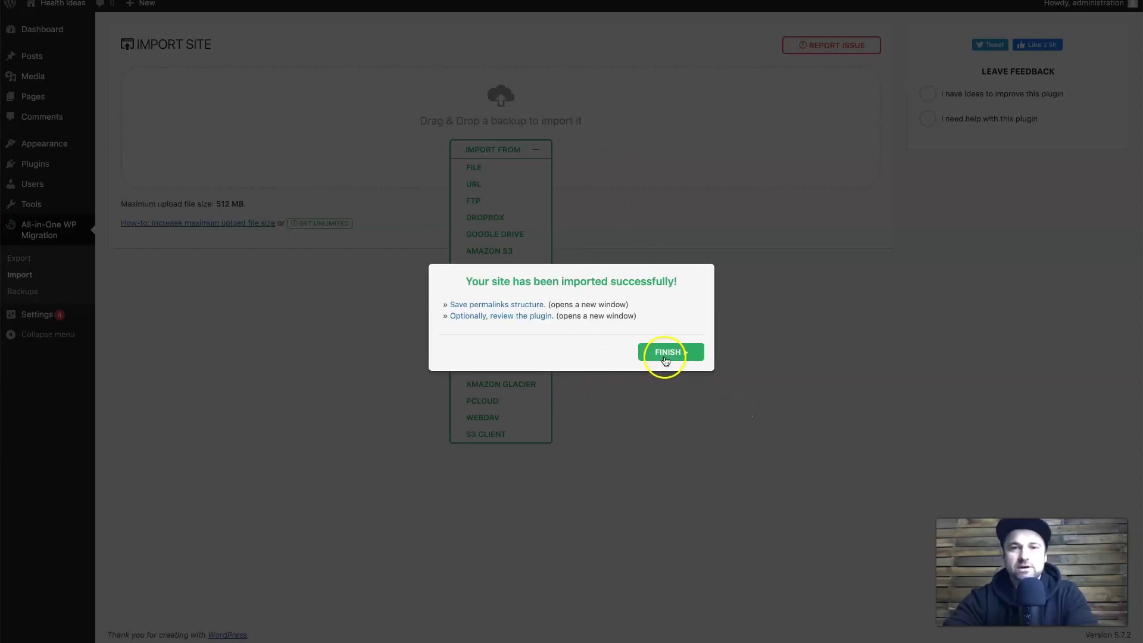
left_click(665, 357)
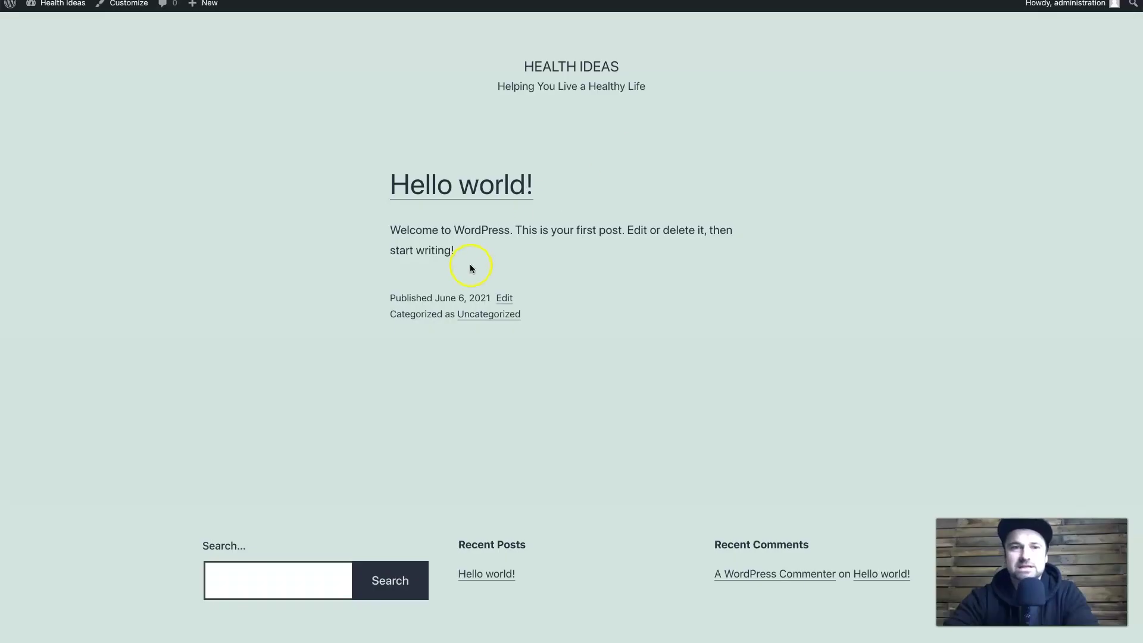
right_click(290, 257)
left_click(318, 281)
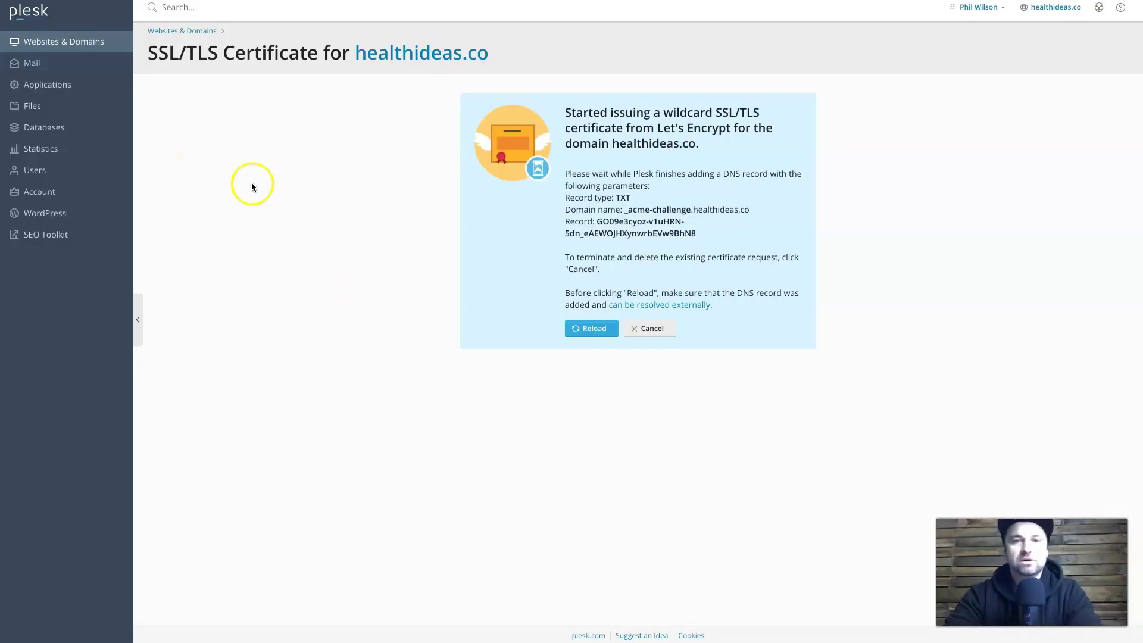
Go from Websites & Domains to the empty Mail list for healthideas.co and begin a new address.
left_click(42, 41)
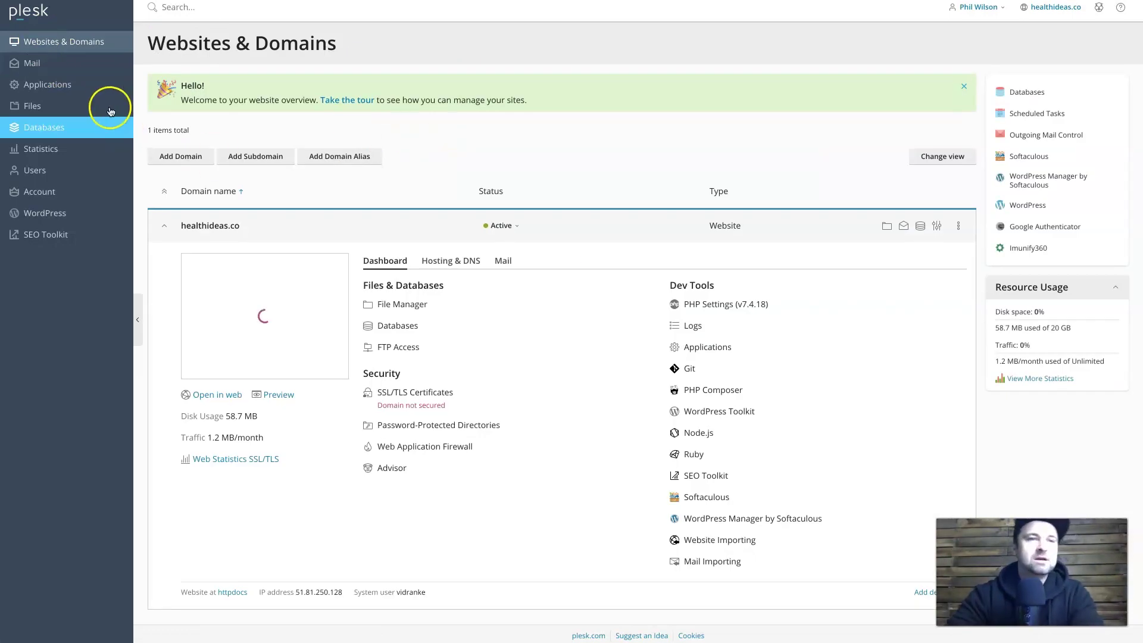
left_click(104, 73)
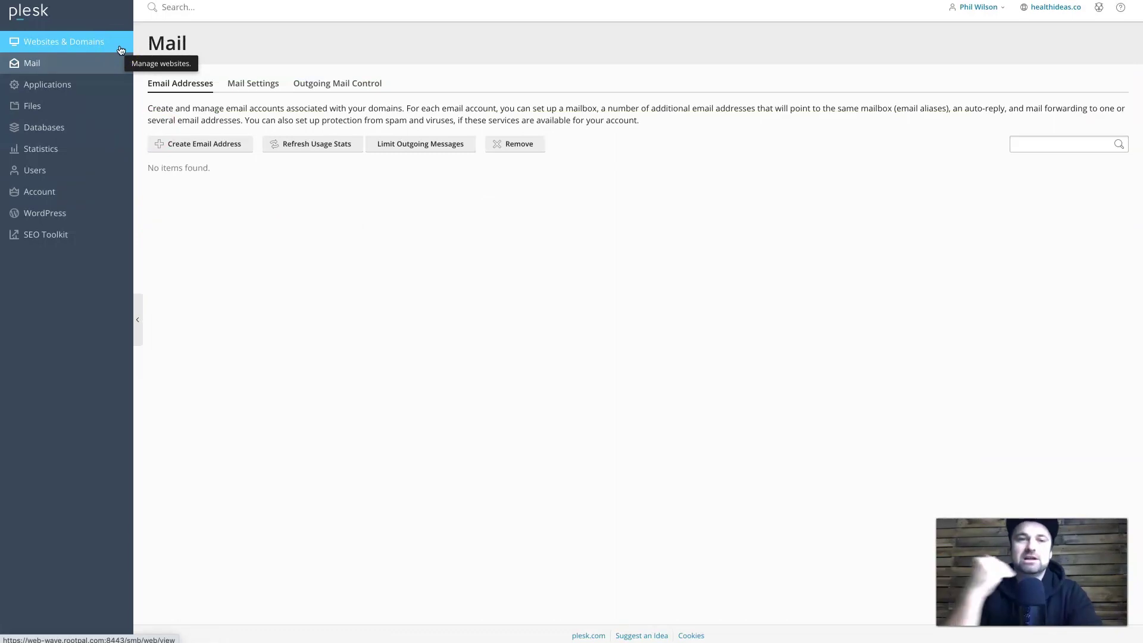
left_click(197, 147)
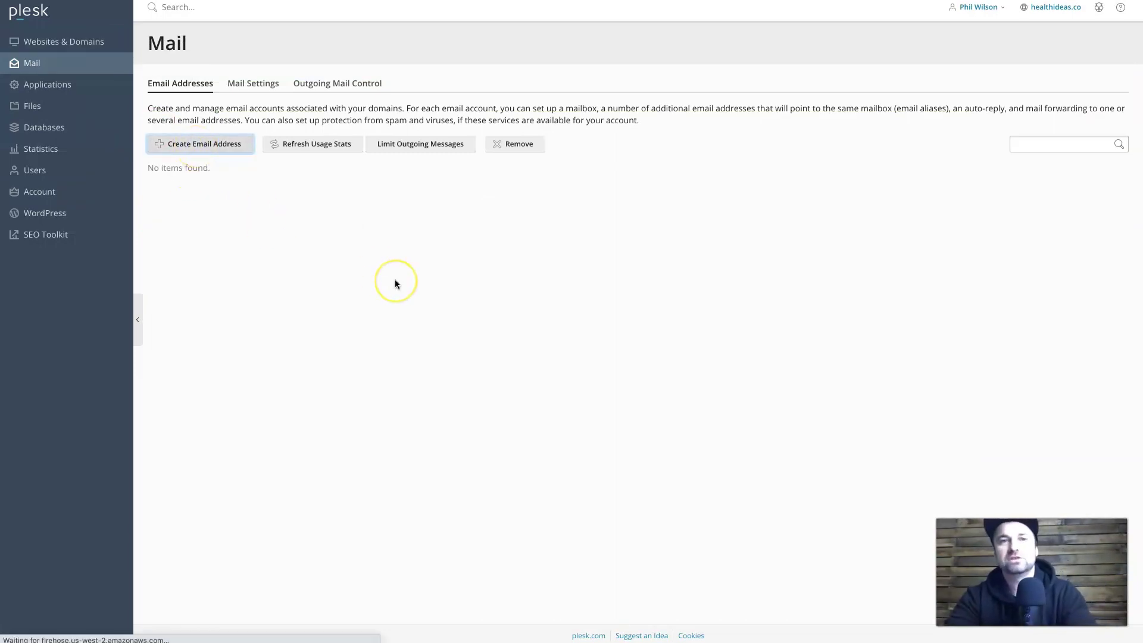
Create the hello mailbox with a strong, confirmed password and default unlimited size.
left_click(314, 154)
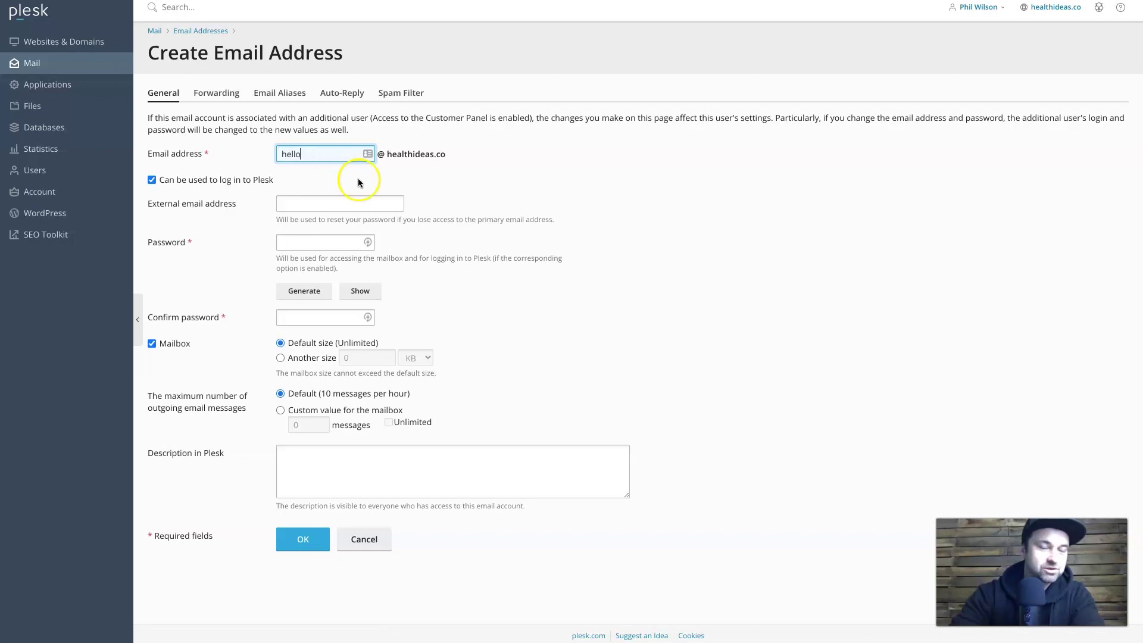
left_click(325, 241)
type("•")
key("BackSpace")
type("•••••••••••••")
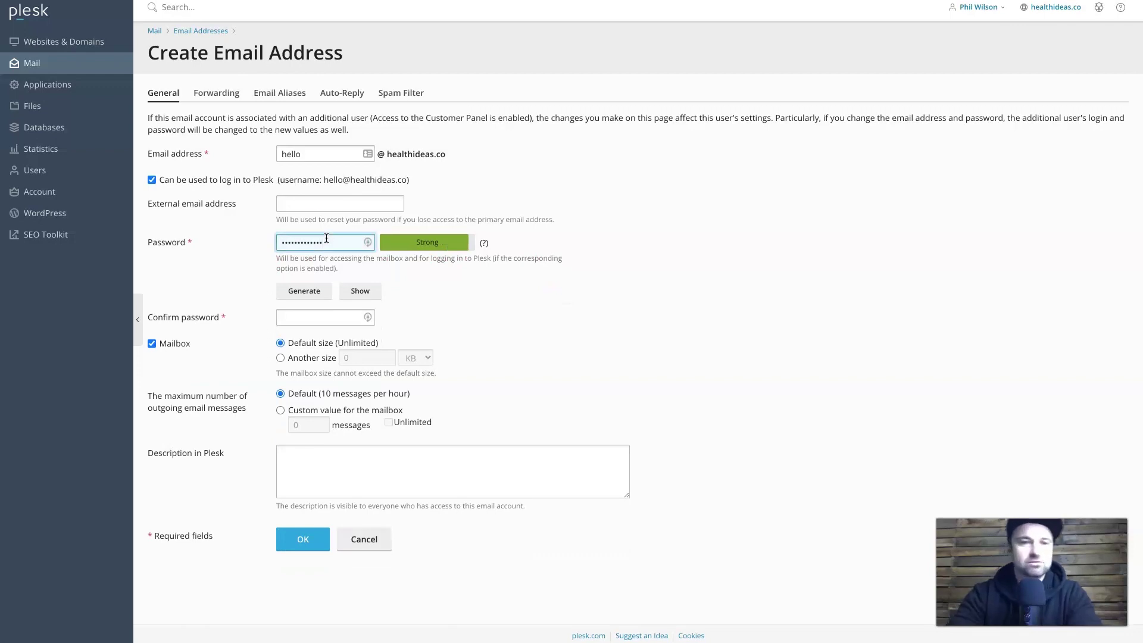
left_click(316, 321)
type("••")
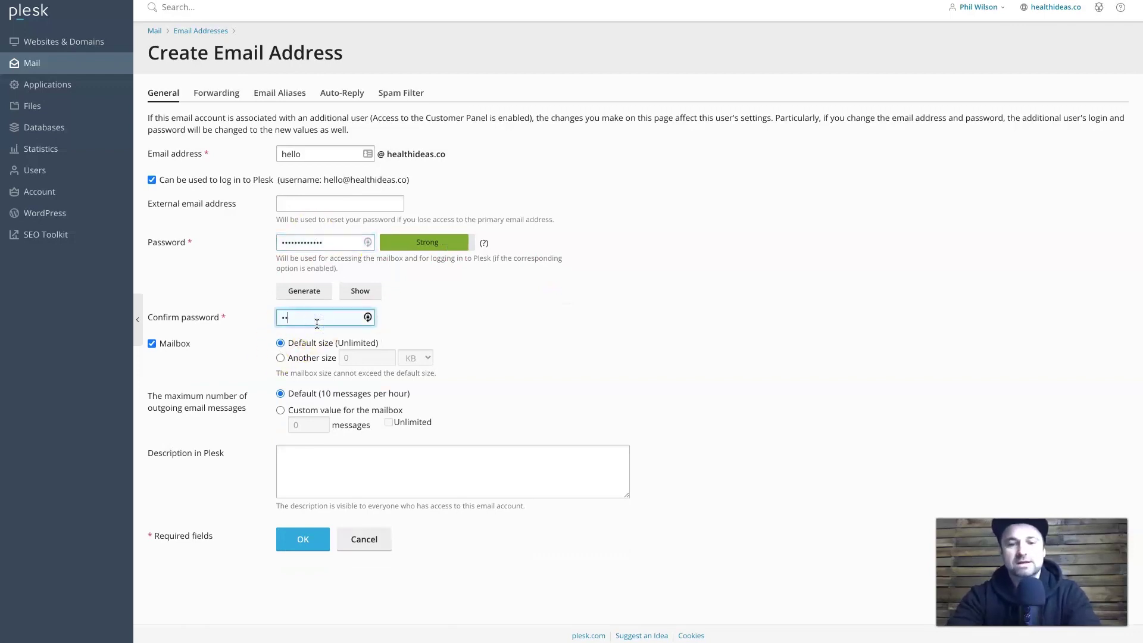
type("•••••••••••")
left_click(522, 286)
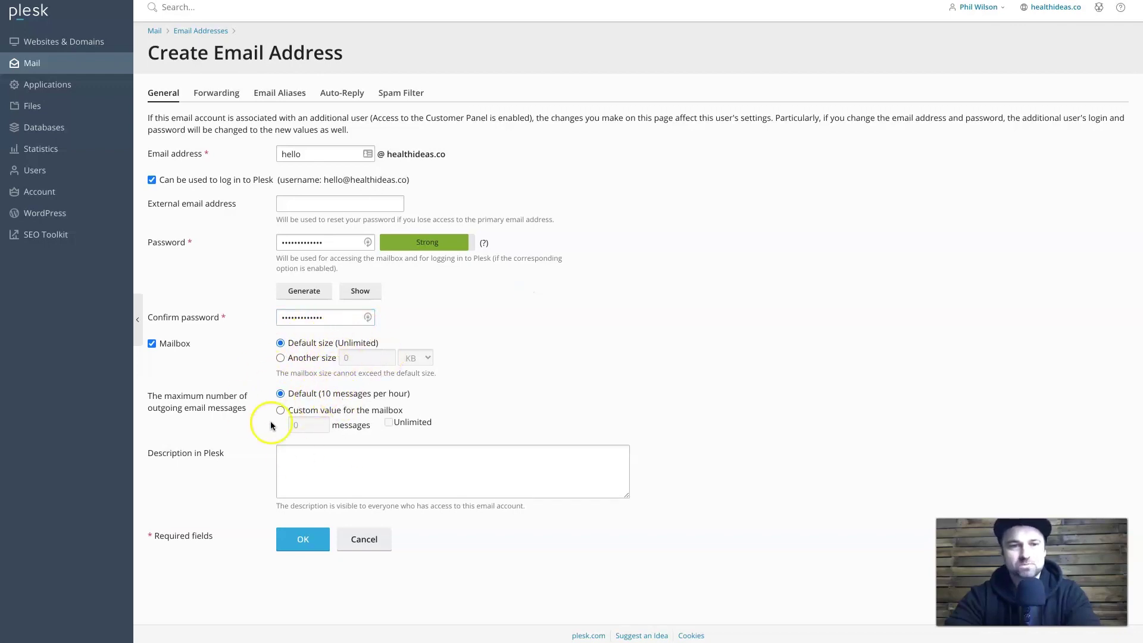
left_click(297, 544)
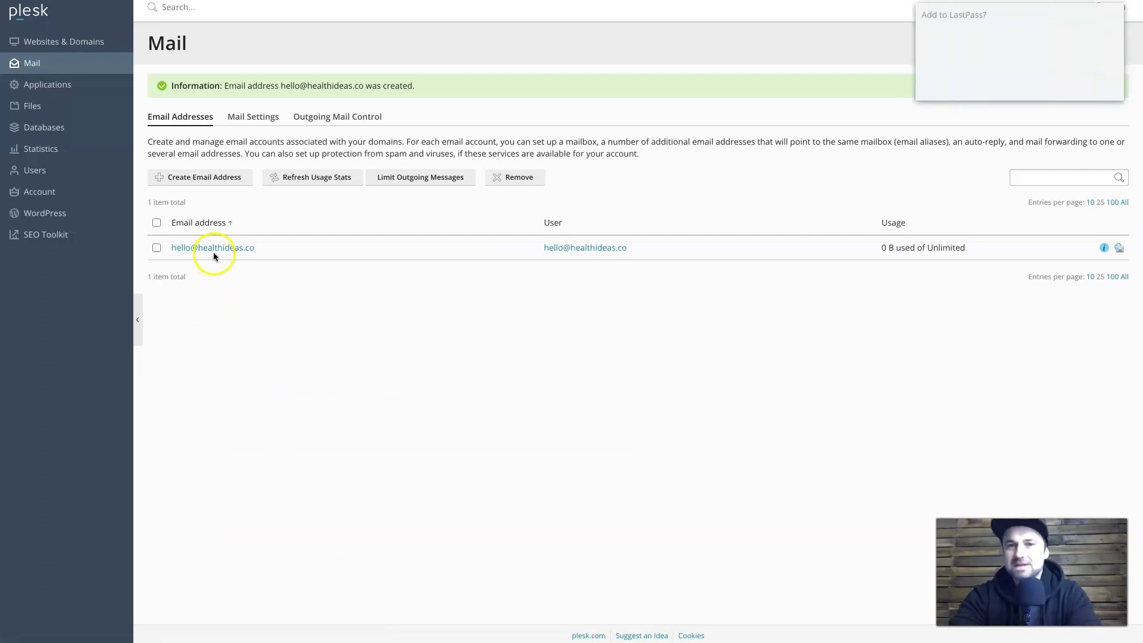
Dismiss LastPass, review the hello mailbox's manual mail-client settings, then return to Websites & Domains.
left_click(1043, 84)
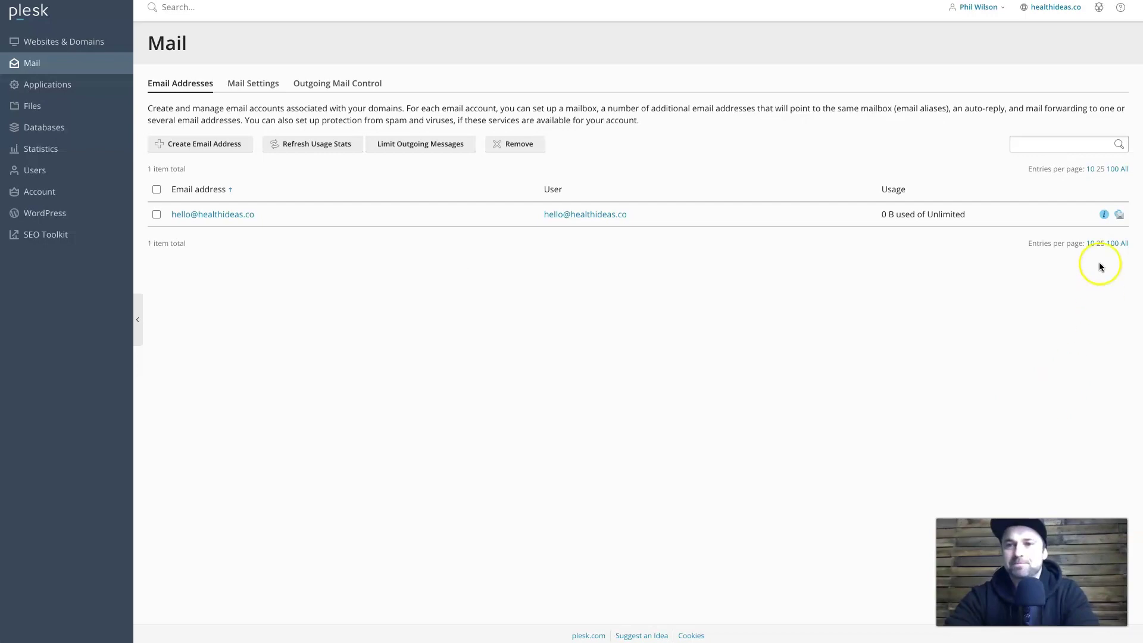
left_click(1104, 215)
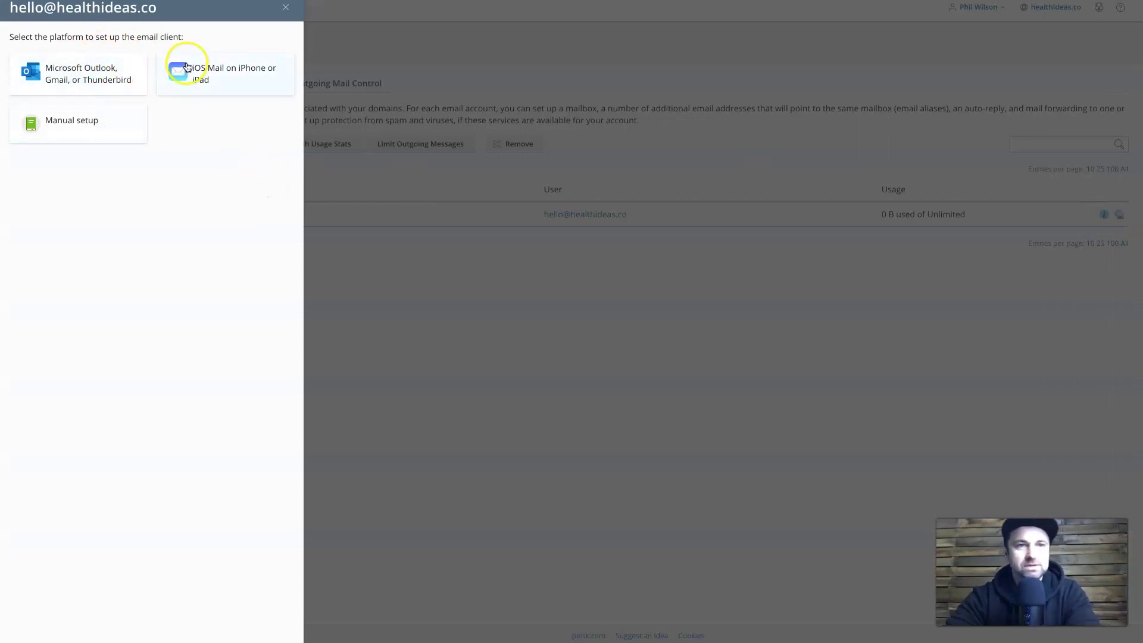
left_click(74, 132)
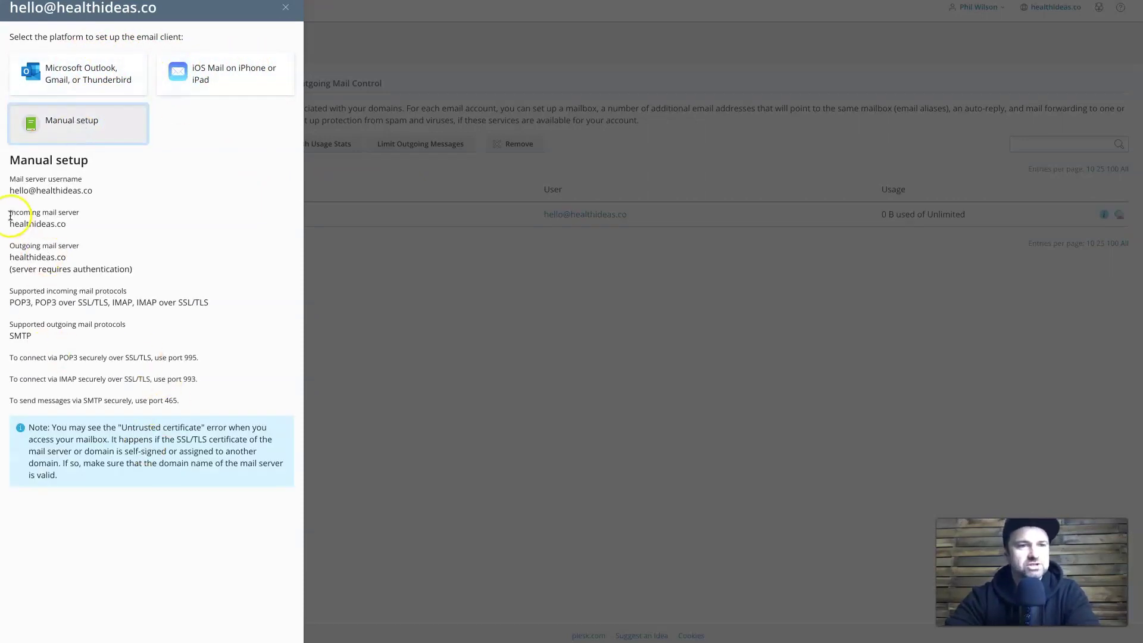
mouse_move(10, 189)
left_mouse_down()
mouse_move(153, 212)
mouse_move(170, 347)
left_mouse_up()
left_click(171, 347)
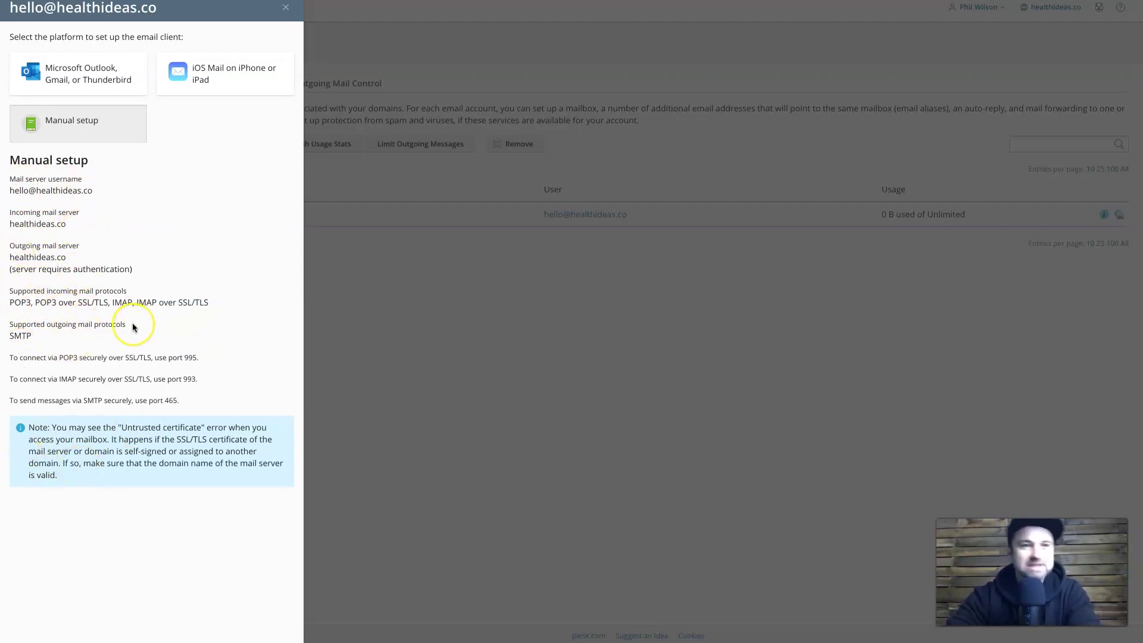
left_click_drag(19, 190, 73, 190)
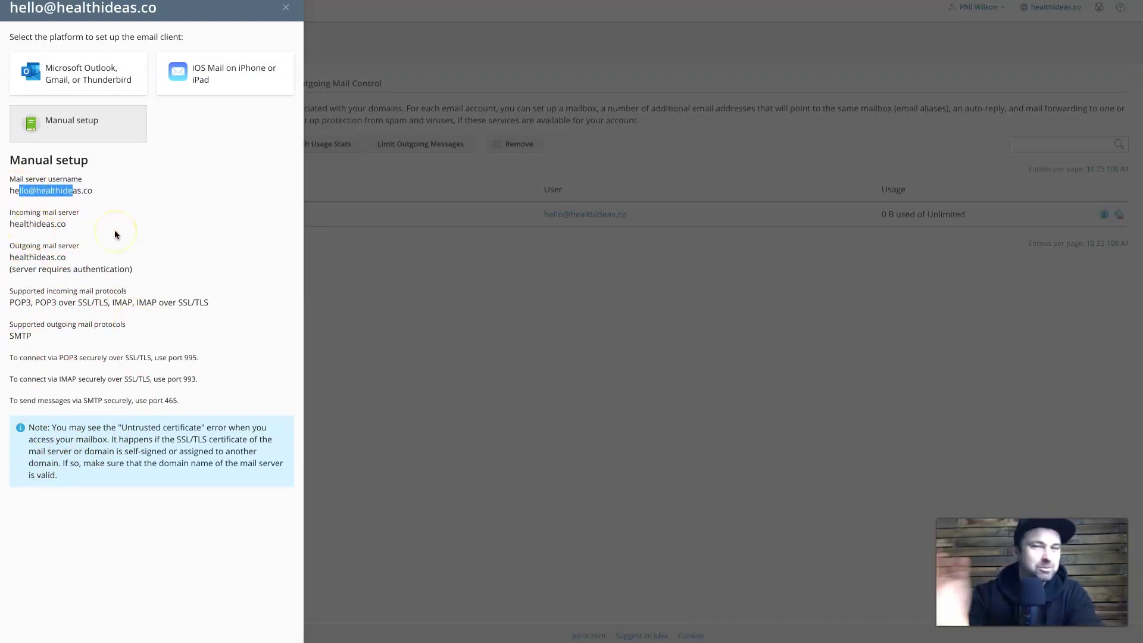
left_click(286, 7)
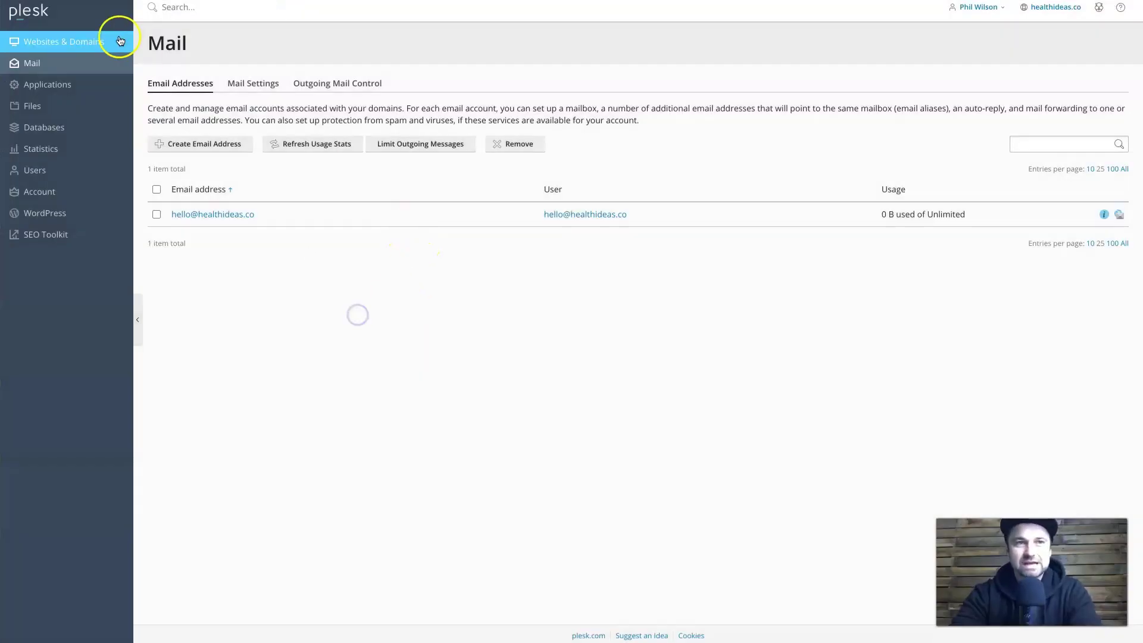
left_click(113, 40)
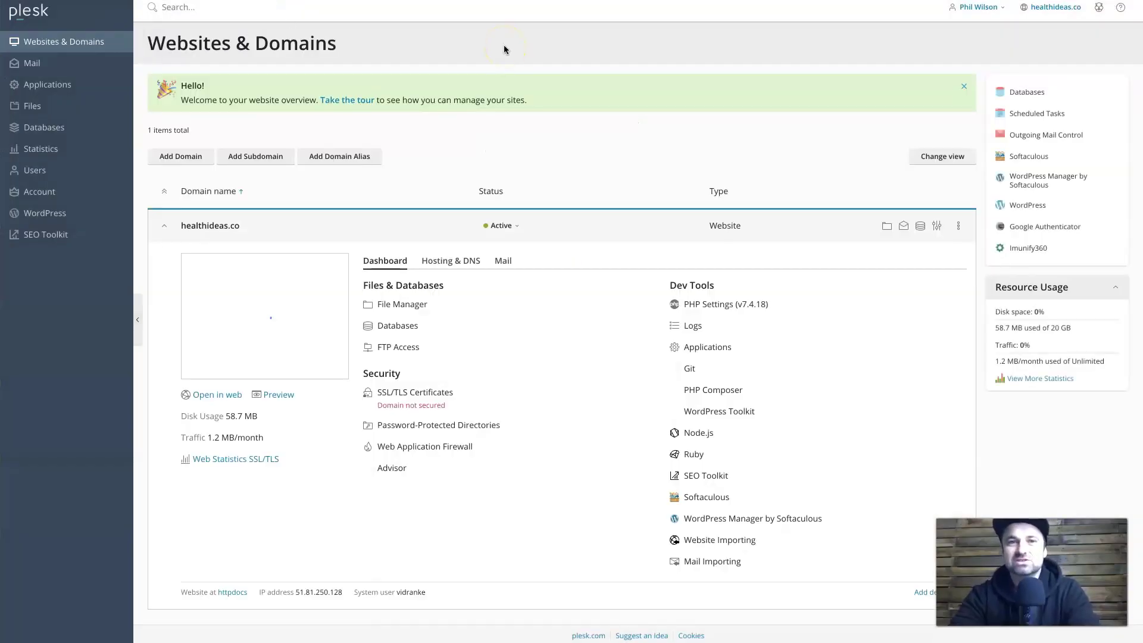